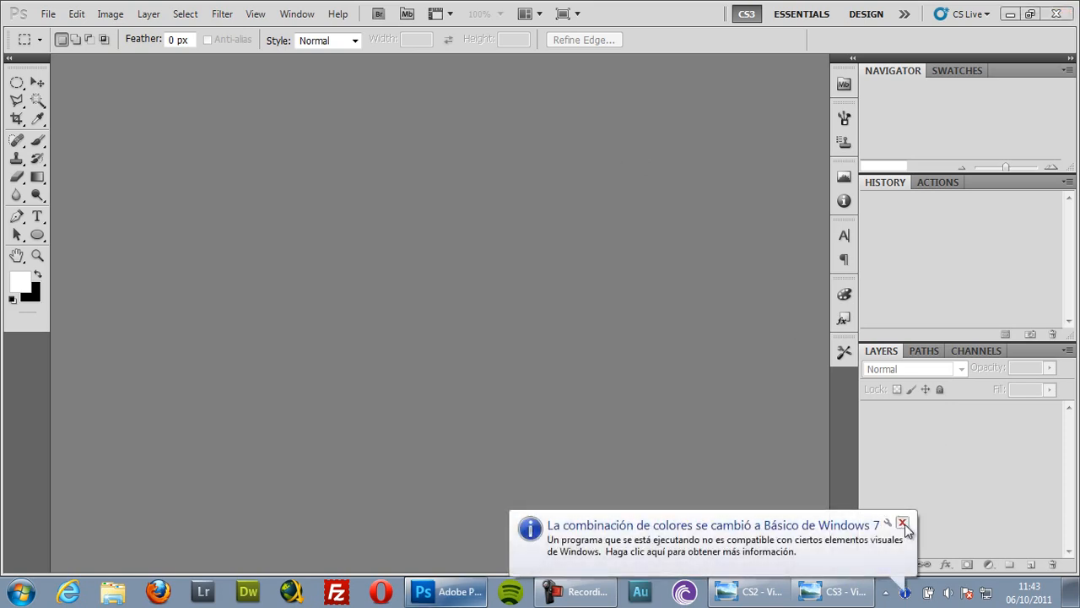
Dismiss the Windows colour scheme notification and look at the tool variants grouped with the Elliptical Marquee and Eyedropper.
{"action": "left_click", "coordinate": [903, 525]}
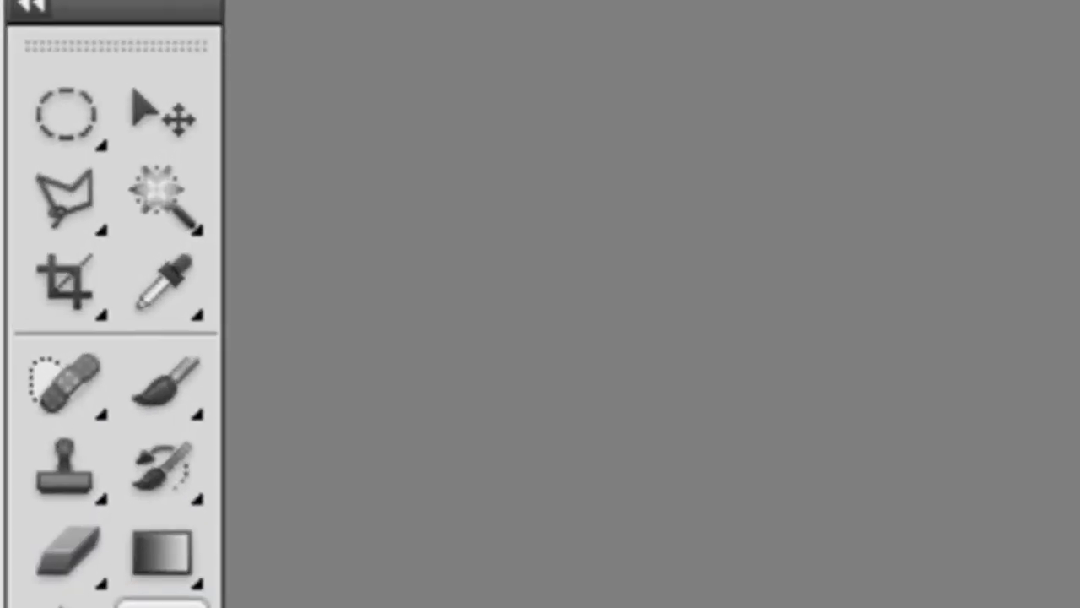
{"action": "left_click", "coordinate": [92, 133]}
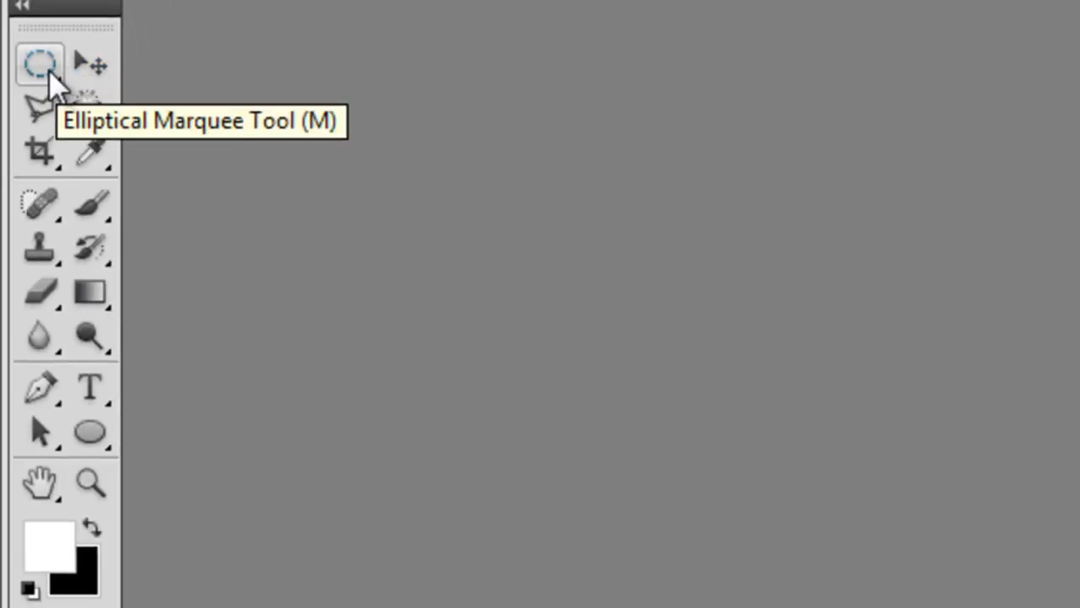
{"action": "left_click", "coordinate": [49, 70]}
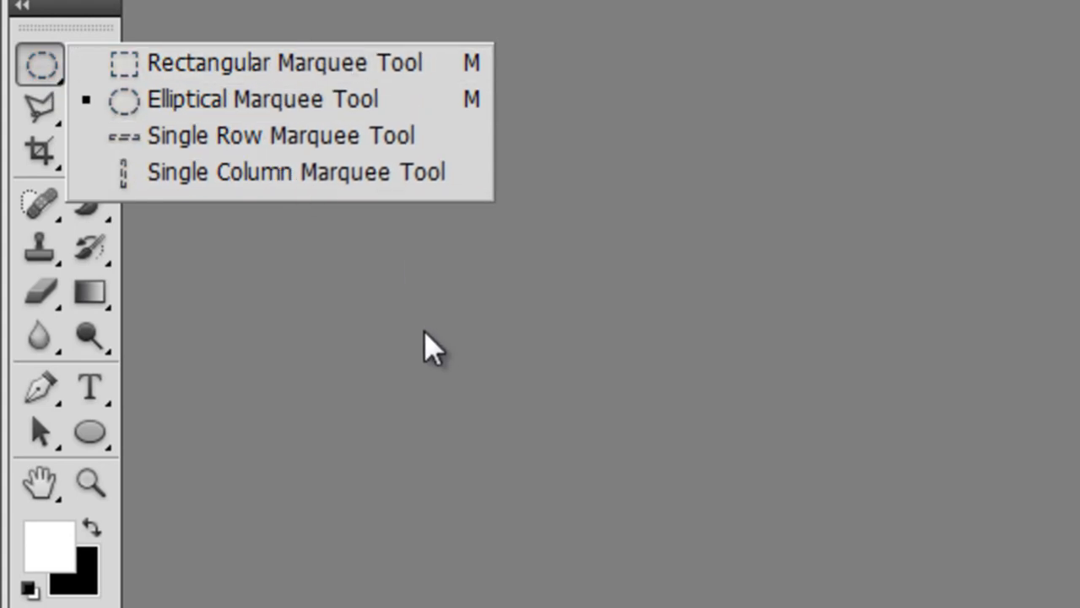
{"action": "left_click", "coordinate": [207, 253]}
{"action": "left_click", "coordinate": [97, 65]}
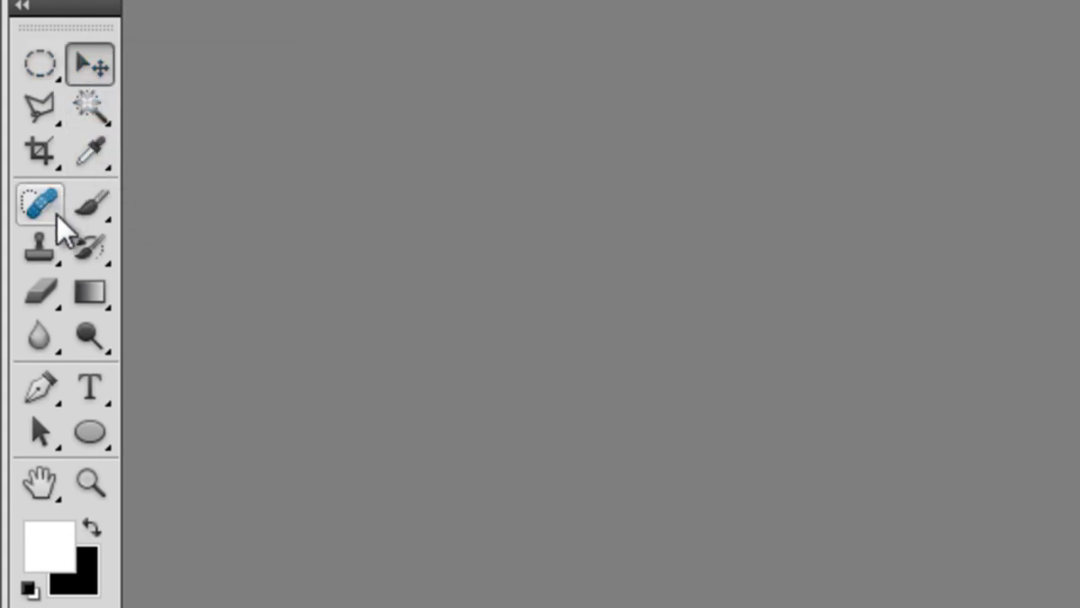
{"action": "left_click", "coordinate": [110, 162]}
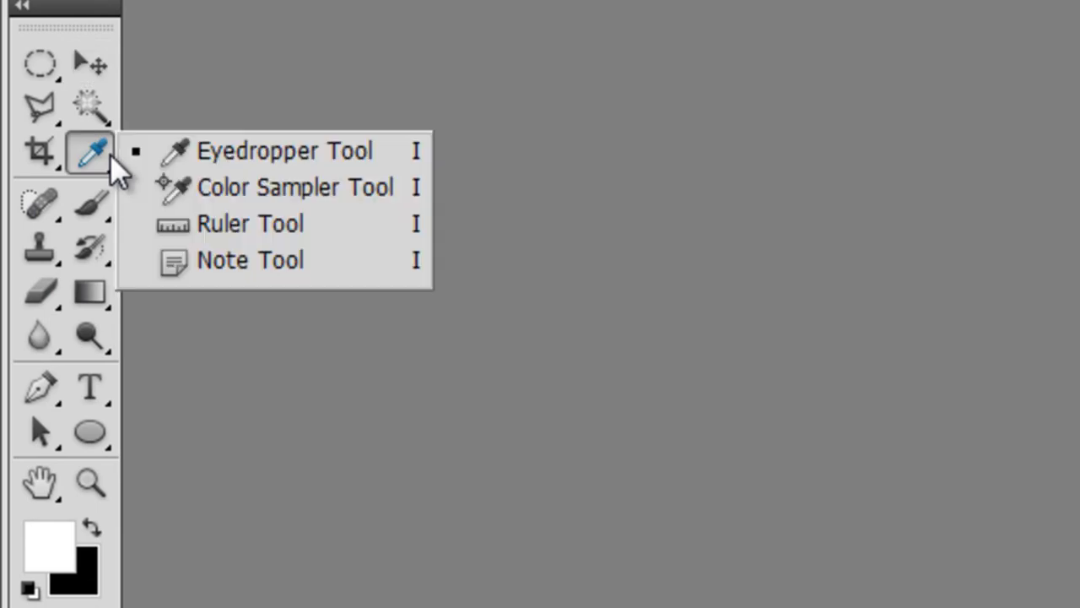
{"action": "left_click", "coordinate": [536, 198]}
Activate the Brush tool and rearrange the toolbox into a single column.
{"action": "key", "text": "b"}
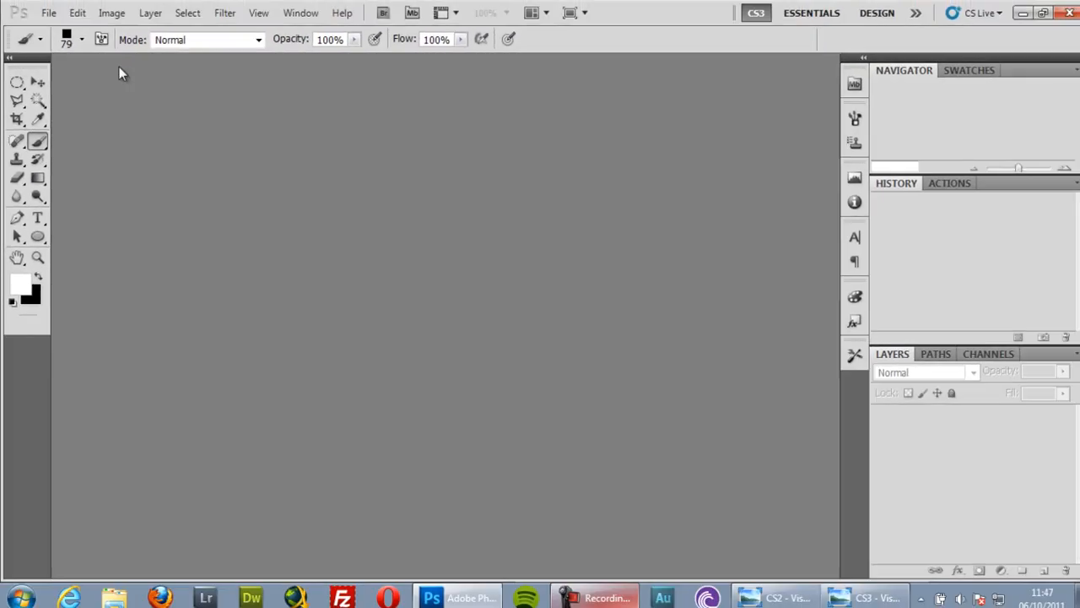
{"action": "left_click", "coordinate": [11, 59]}
{"action": "left_click", "coordinate": [10, 59]}
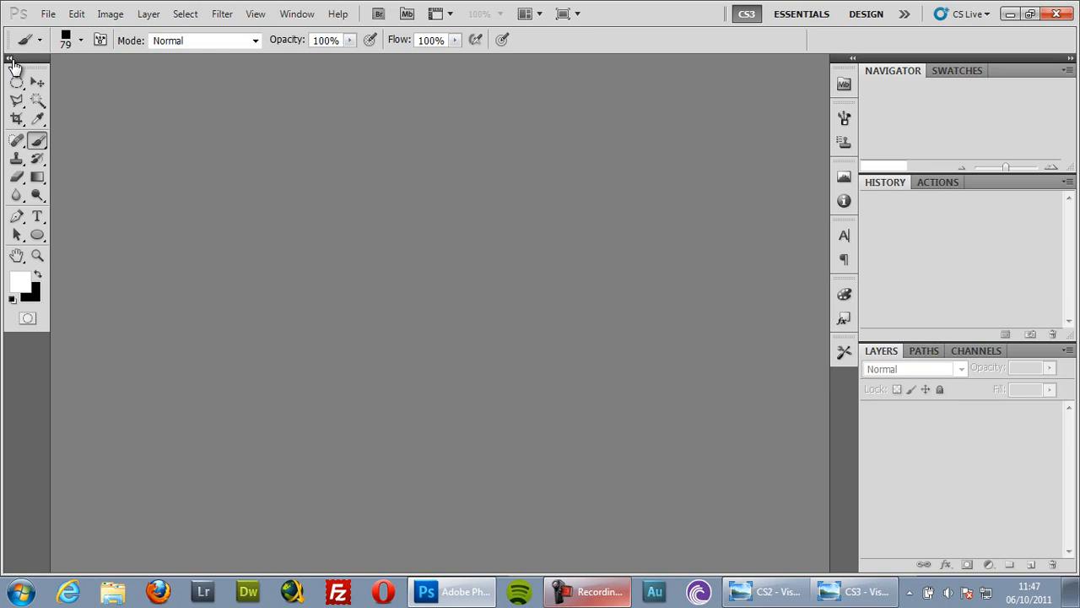
{"action": "left_click", "coordinate": [11, 61]}
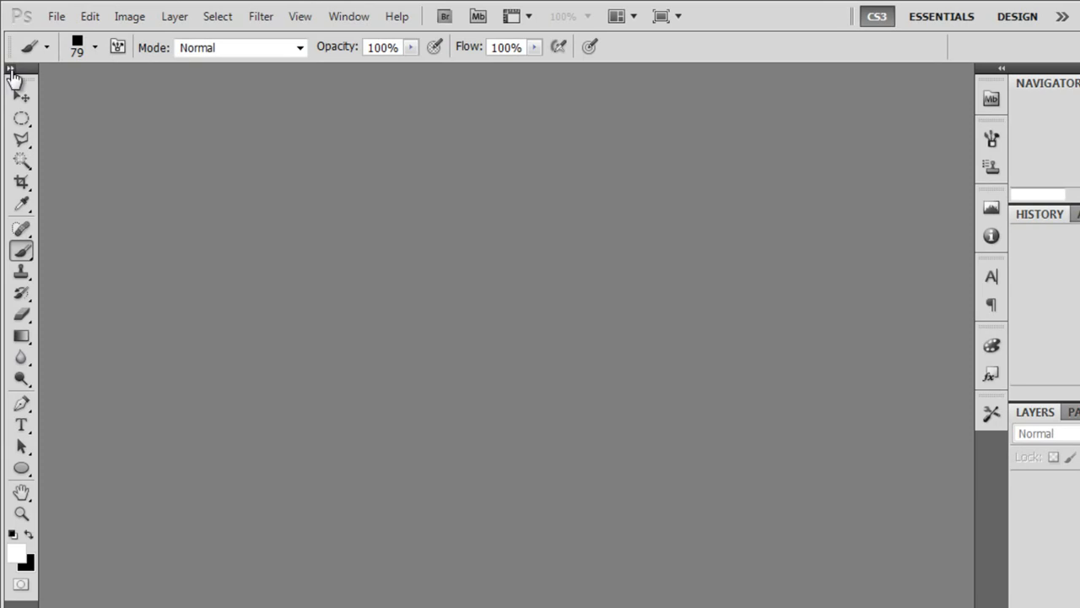
{"action": "left_click", "coordinate": [11, 69]}
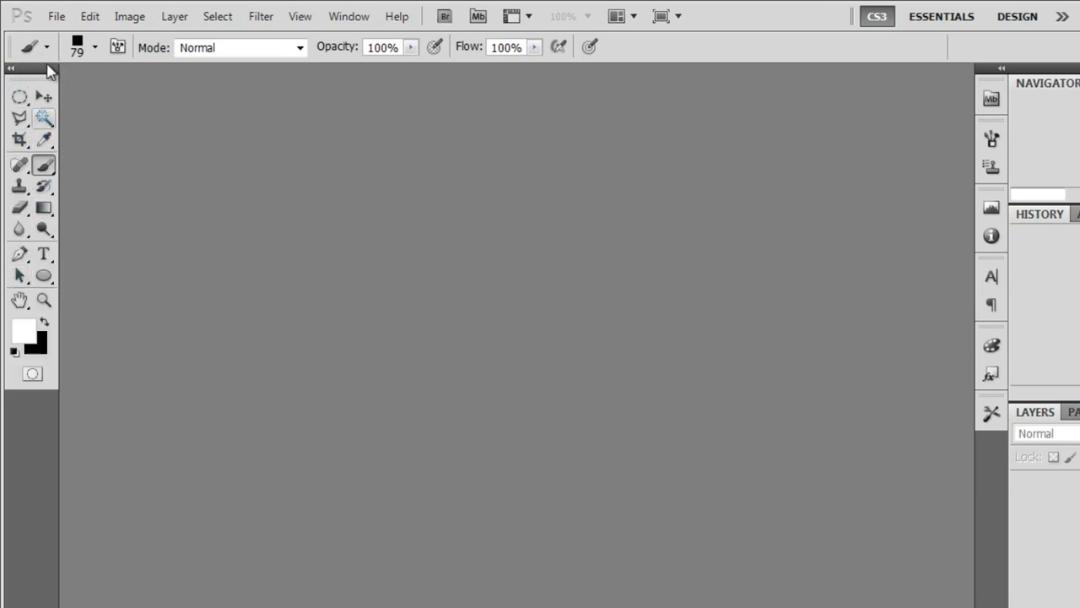
{"action": "left_click", "coordinate": [10, 69]}
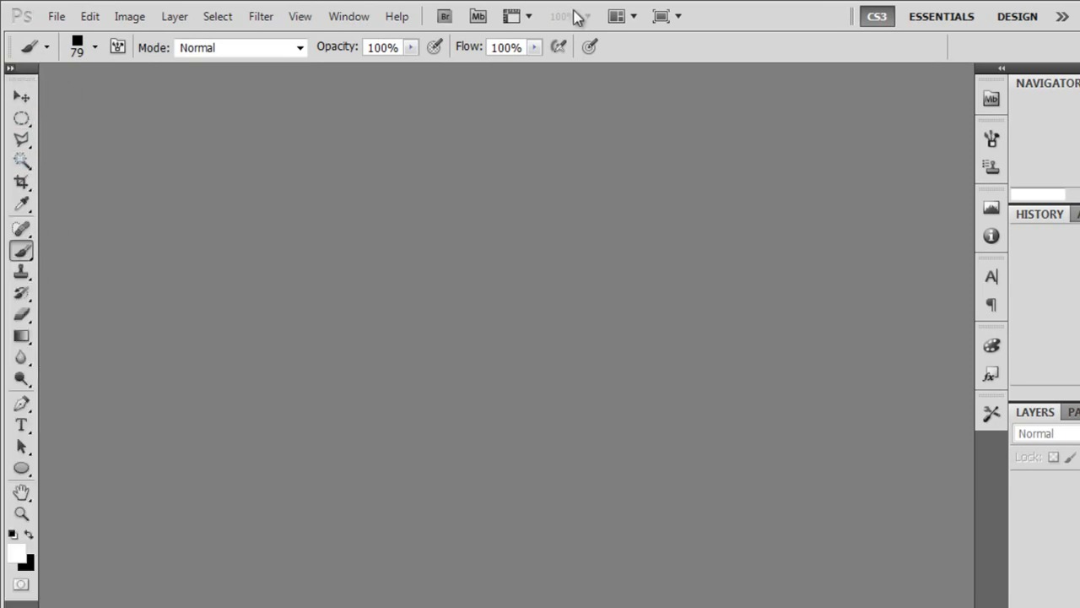
Examine how the tool options differ between the Polygonal Lasso, Elliptical Marquee, Crop, healing, stamp, Gradient and Move tools, ending on Move.
{"action": "left_click", "coordinate": [21, 139]}
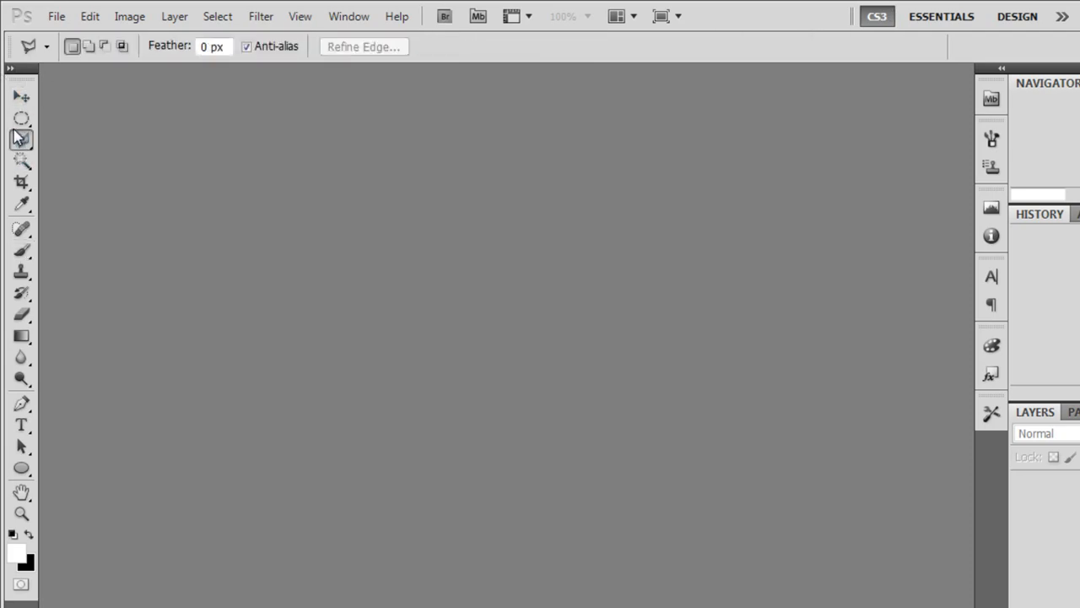
{"action": "left_click", "coordinate": [21, 118]}
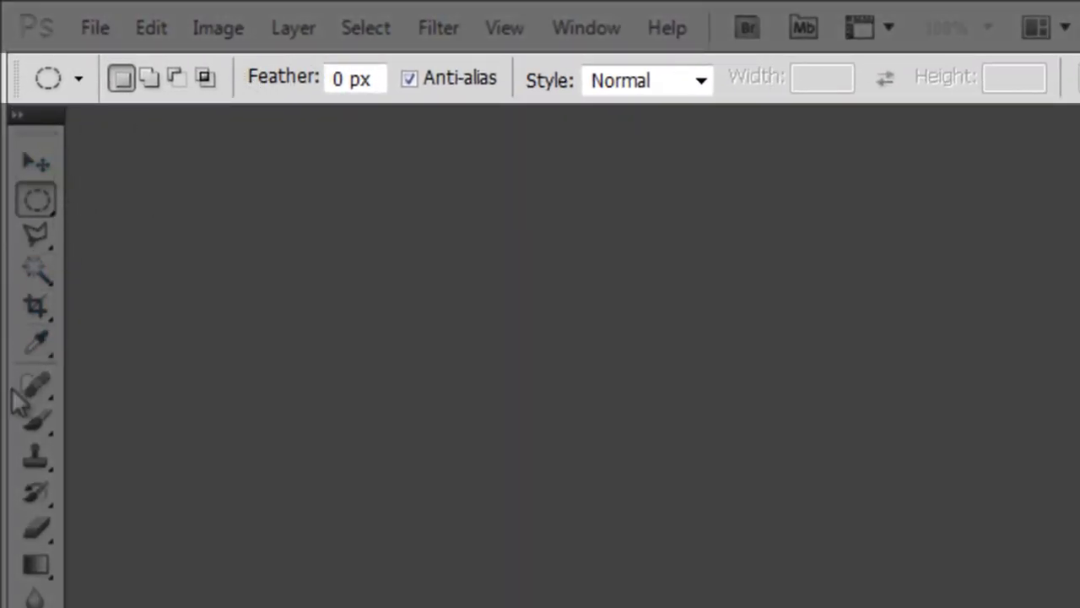
{"action": "left_click", "coordinate": [43, 234]}
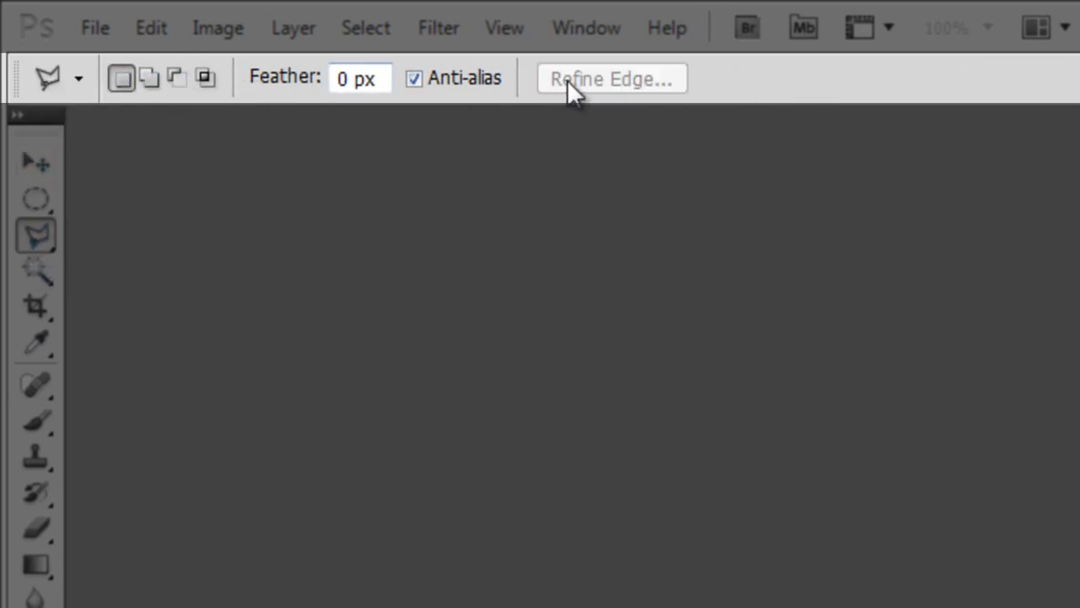
{"action": "left_click", "coordinate": [37, 307]}
{"action": "left_click", "coordinate": [37, 386]}
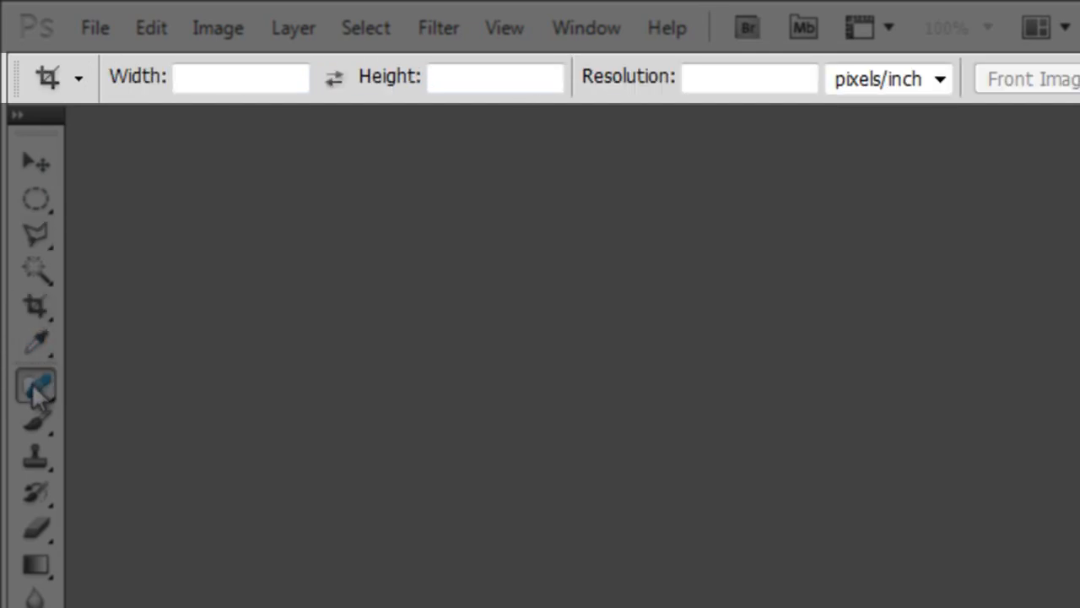
{"action": "left_click", "coordinate": [38, 456]}
{"action": "left_click", "coordinate": [32, 165]}
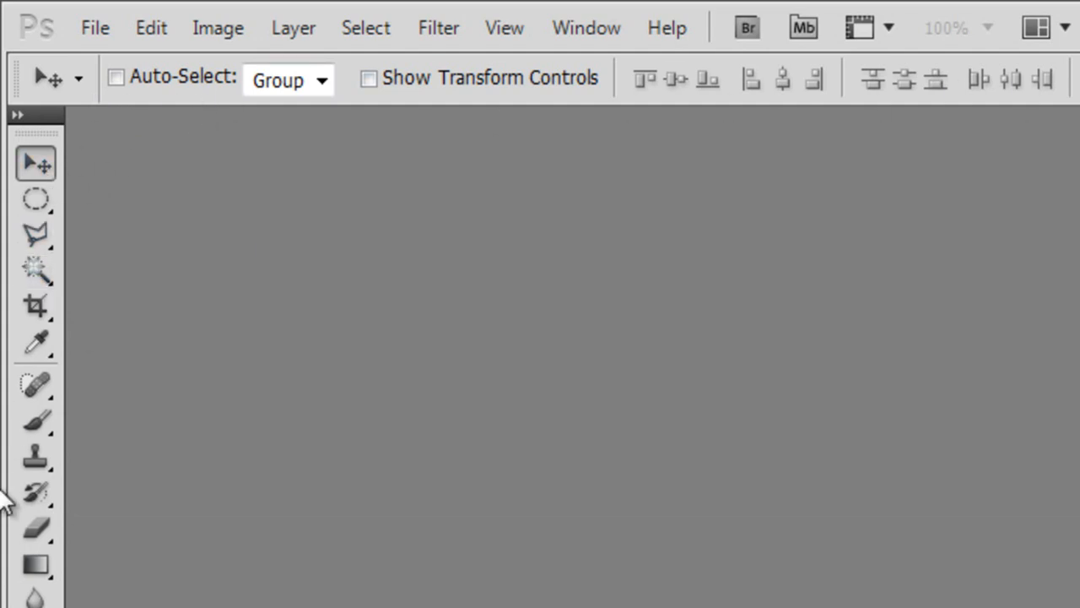
{"action": "left_click", "coordinate": [39, 503]}
{"action": "left_click", "coordinate": [34, 558]}
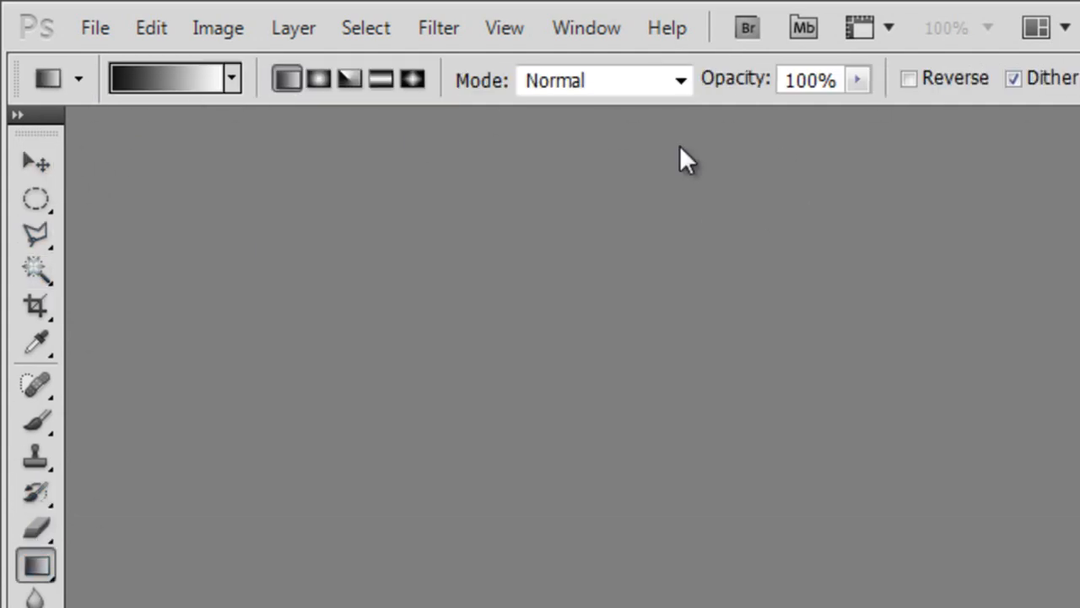
{"action": "left_click", "coordinate": [37, 163]}
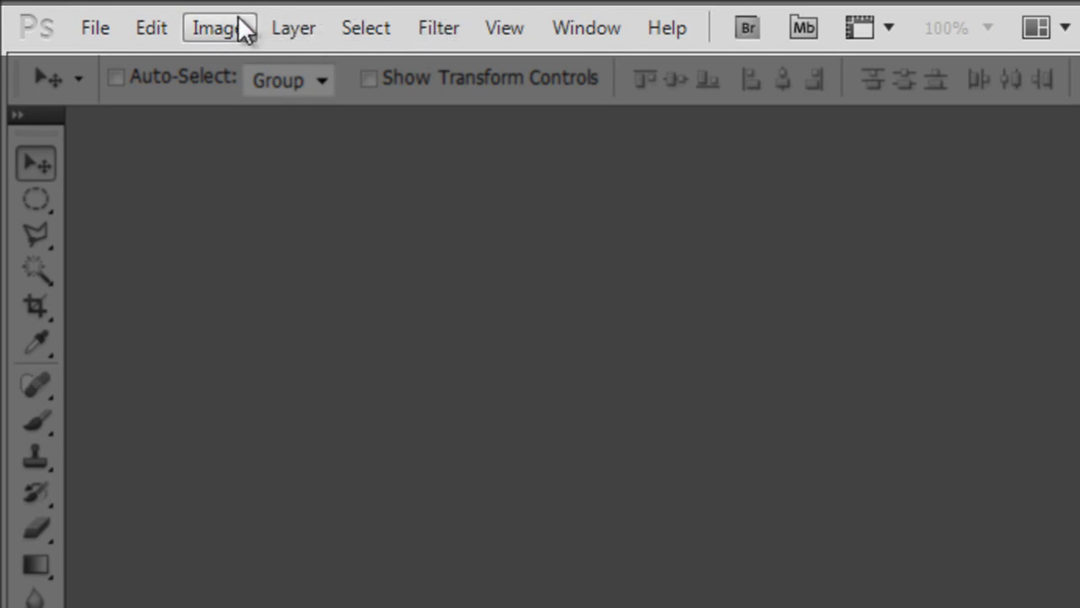
Examine the Select, Filter and Window commands, including the list of panels that can be shown or hidden.
{"action": "left_click", "coordinate": [284, 28]}
{"action": "left_click", "coordinate": [745, 23]}
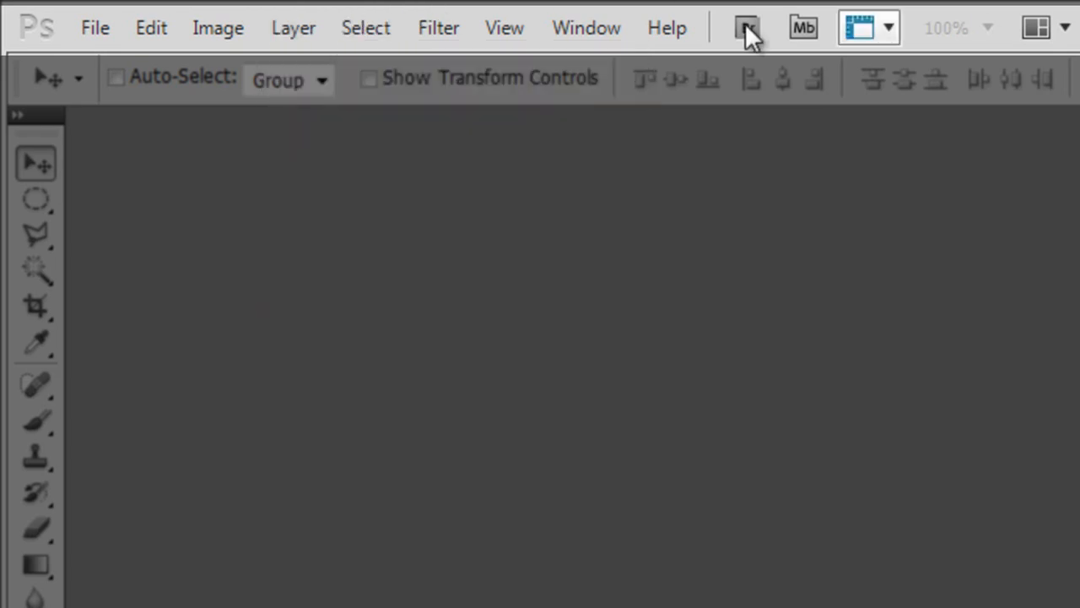
{"action": "left_click", "coordinate": [439, 28]}
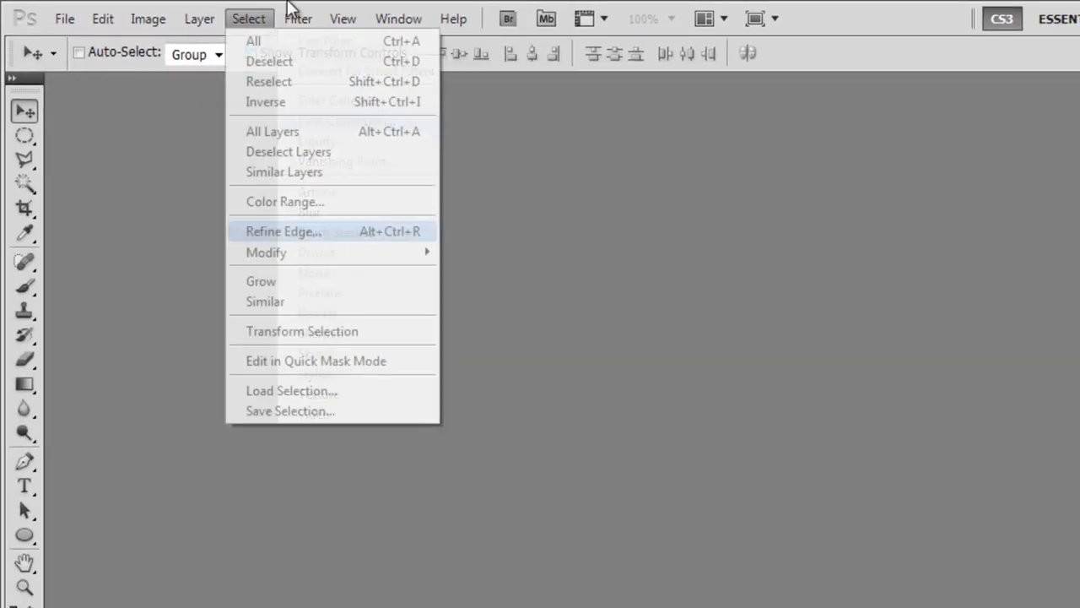
{"action": "mouse_move", "coordinate": [376, 22]}
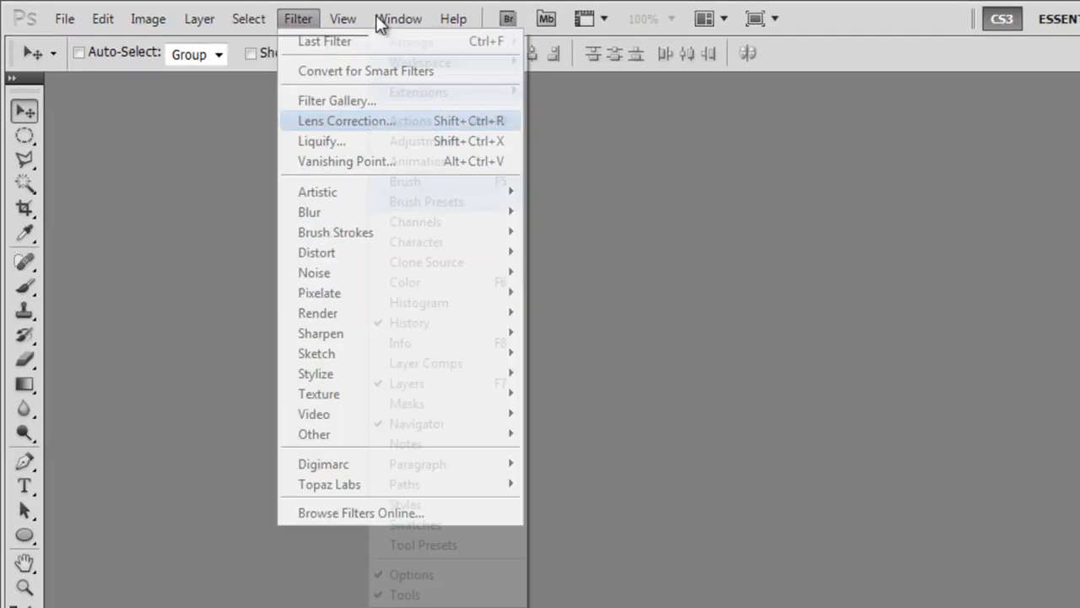
{"action": "left_click", "coordinate": [858, 31]}
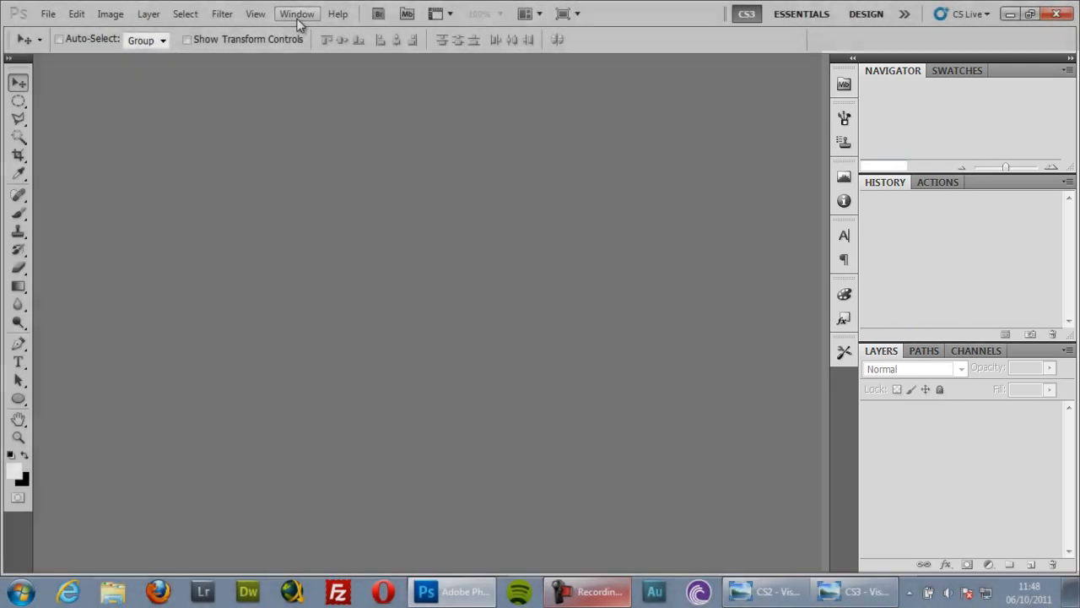
{"action": "left_click", "coordinate": [297, 15]}
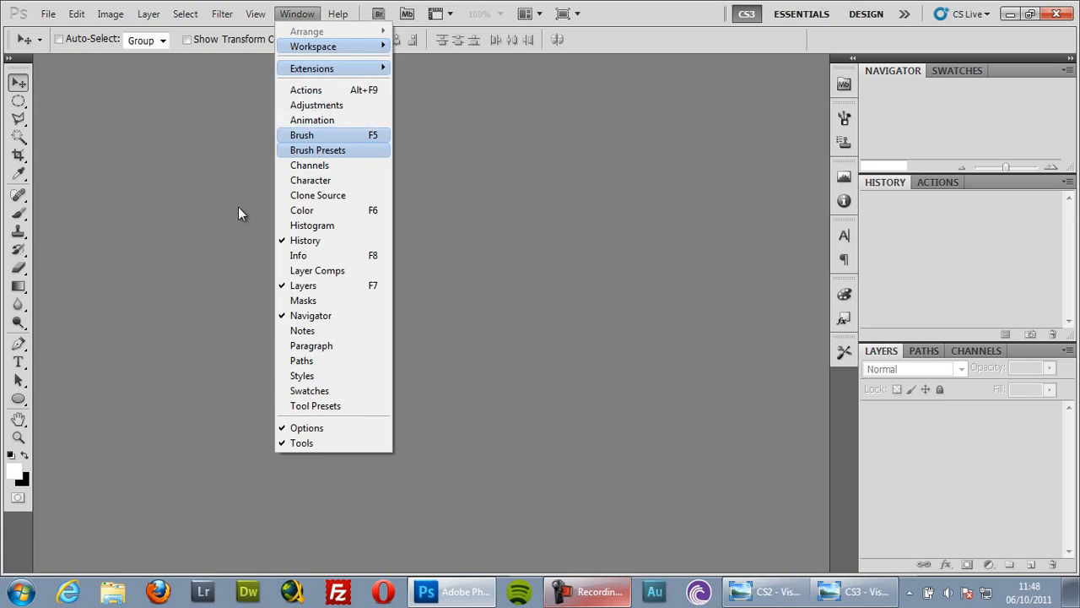
{"action": "left_click", "coordinate": [934, 60]}
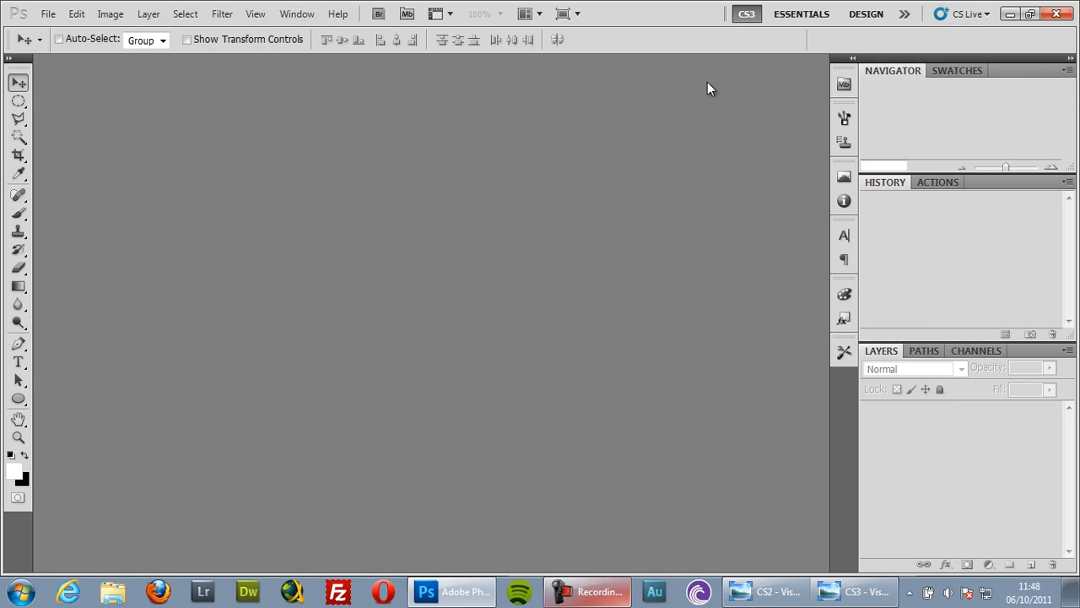
{"action": "left_click", "coordinate": [294, 19]}
{"action": "left_click", "coordinate": [691, 22]}
{"action": "left_click", "coordinate": [291, 17]}
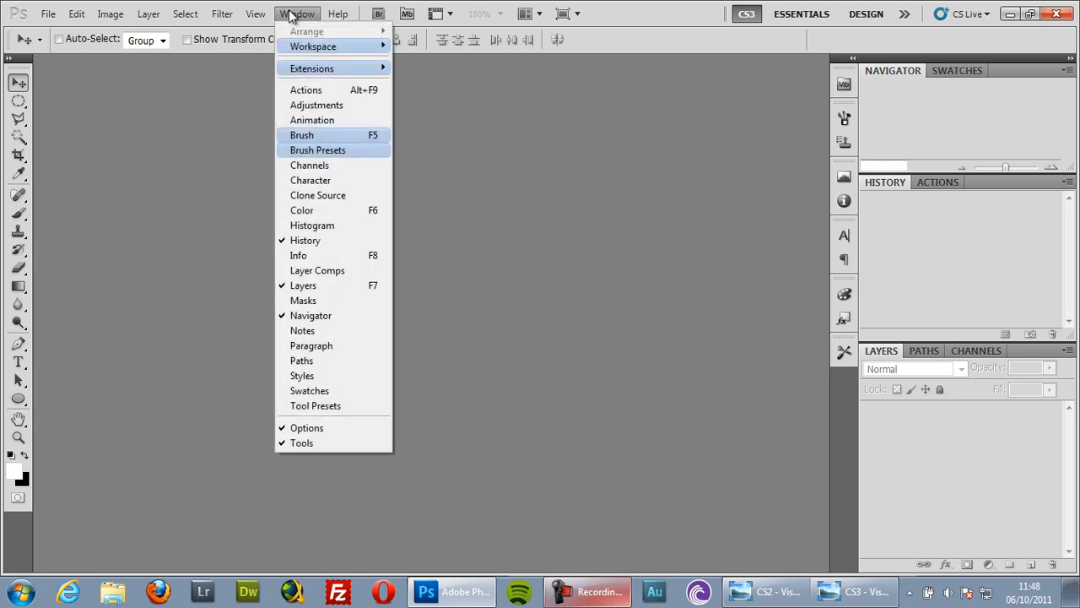
{"action": "left_click", "coordinate": [1018, 59]}
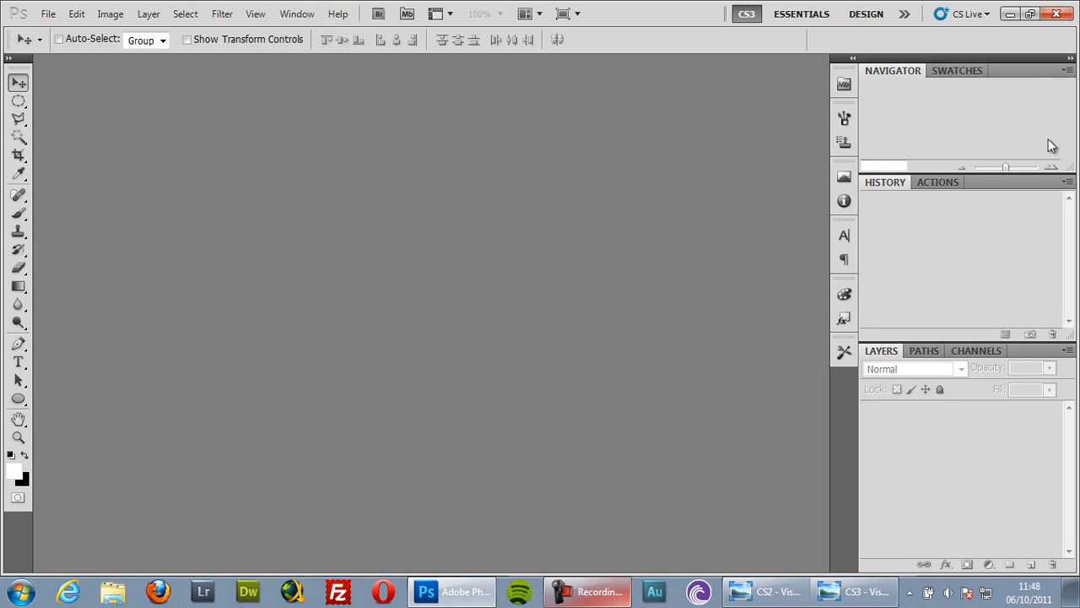
Bring the Actions panel to the front of the History group and close it.
{"action": "left_click", "coordinate": [297, 17]}
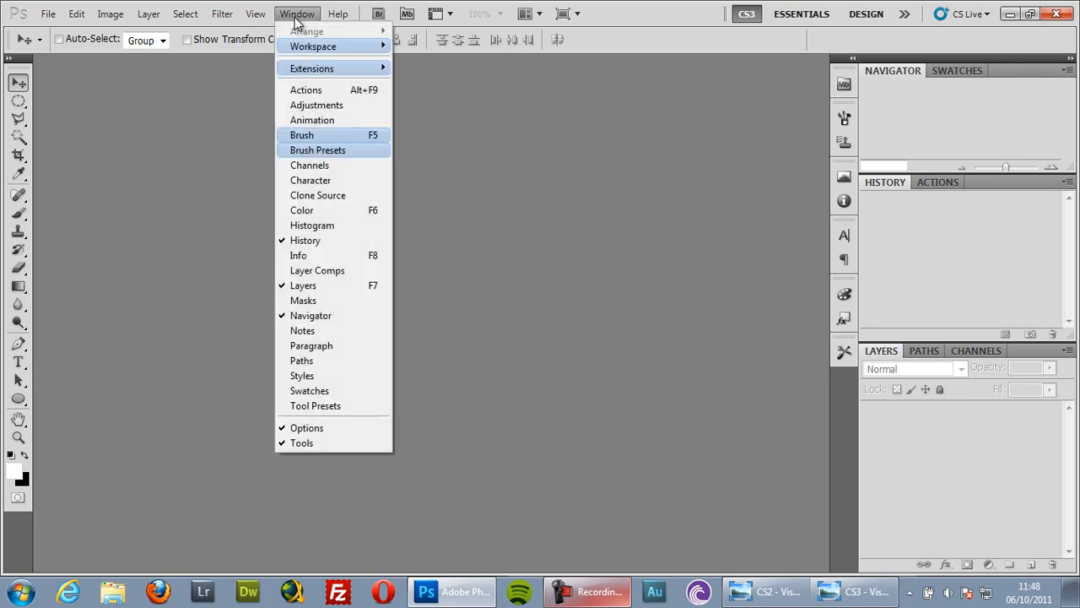
{"action": "left_click", "coordinate": [319, 92]}
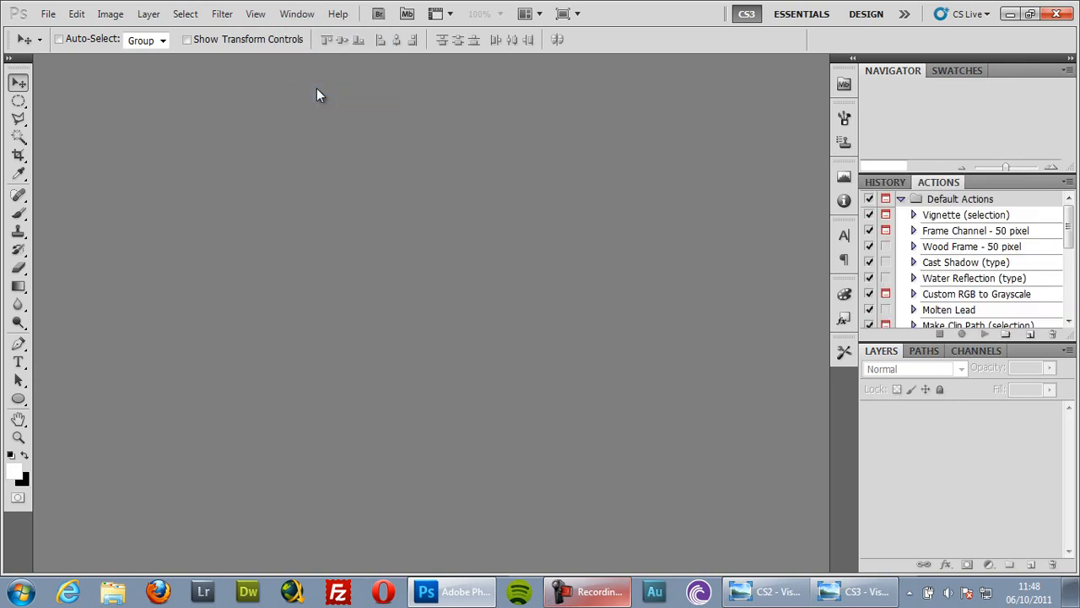
{"action": "left_click", "coordinate": [291, 17]}
{"action": "right_click", "coordinate": [954, 182]}
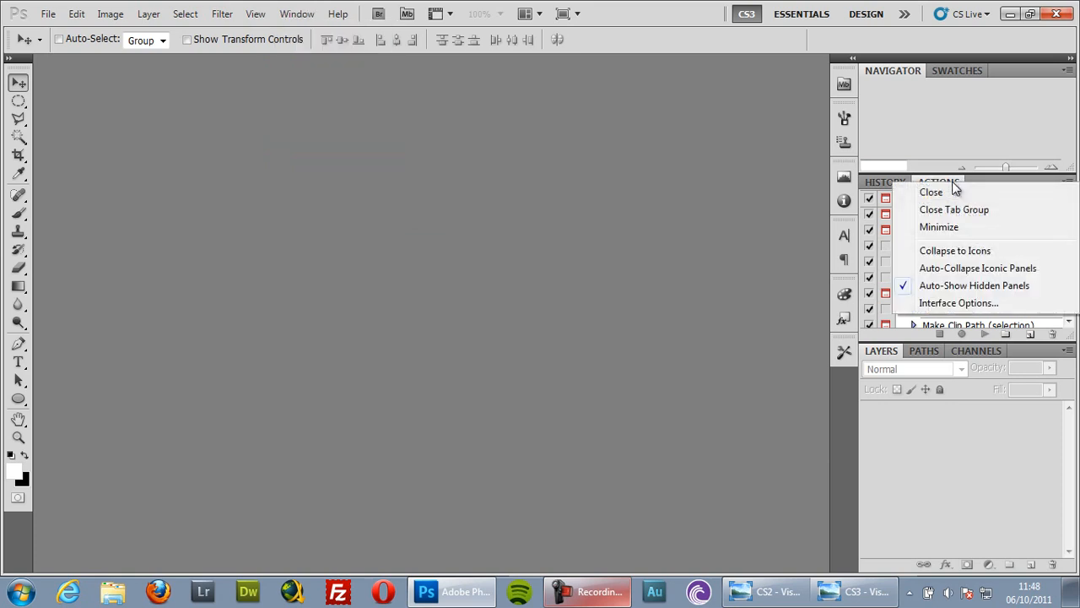
{"action": "left_click", "coordinate": [946, 195]}
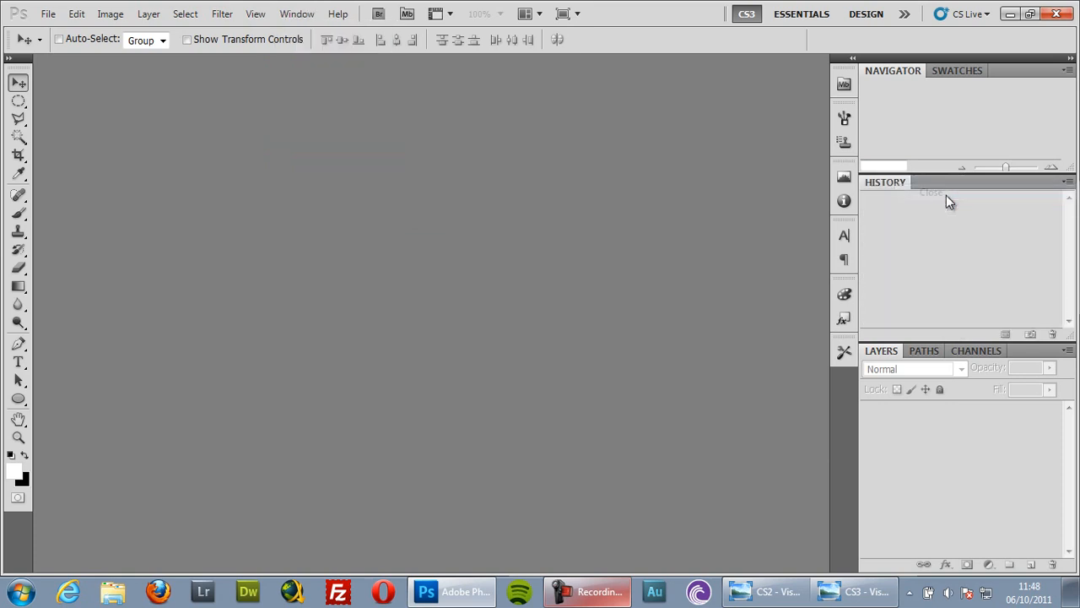
Reopen the Actions panel beside History.
{"action": "left_click", "coordinate": [291, 15]}
{"action": "left_click", "coordinate": [305, 90]}
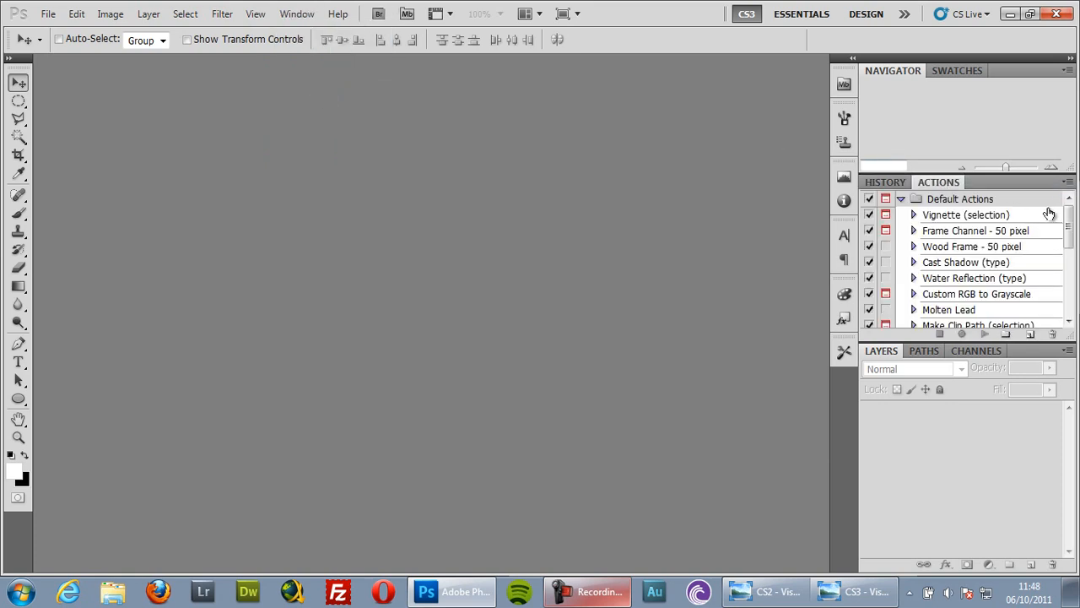
Show the Histogram panel and collapse it back to its icon.
{"action": "left_click", "coordinate": [293, 14]}
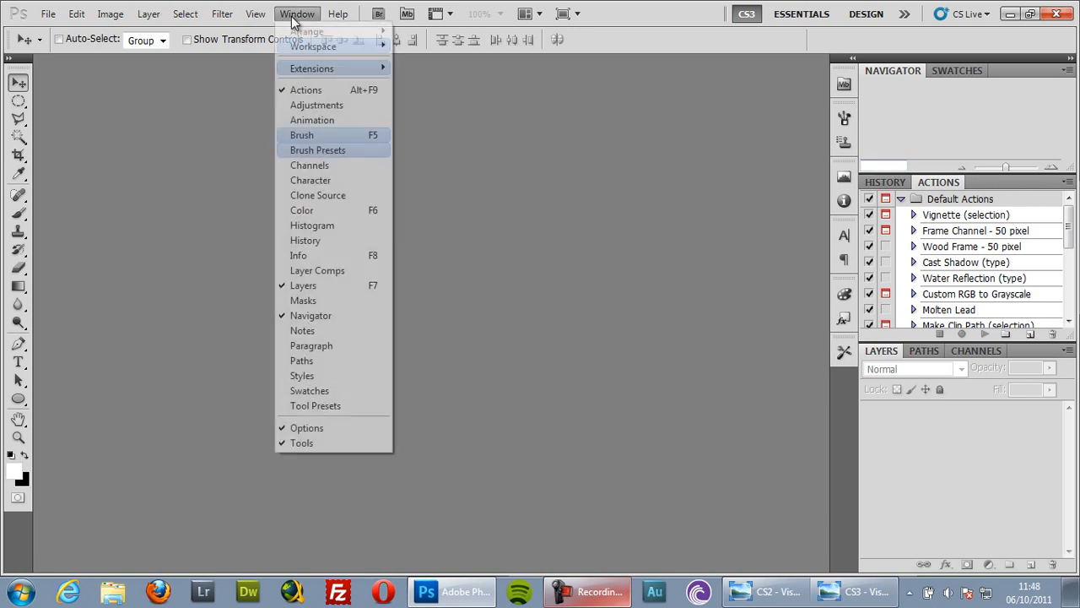
{"action": "left_click", "coordinate": [335, 226]}
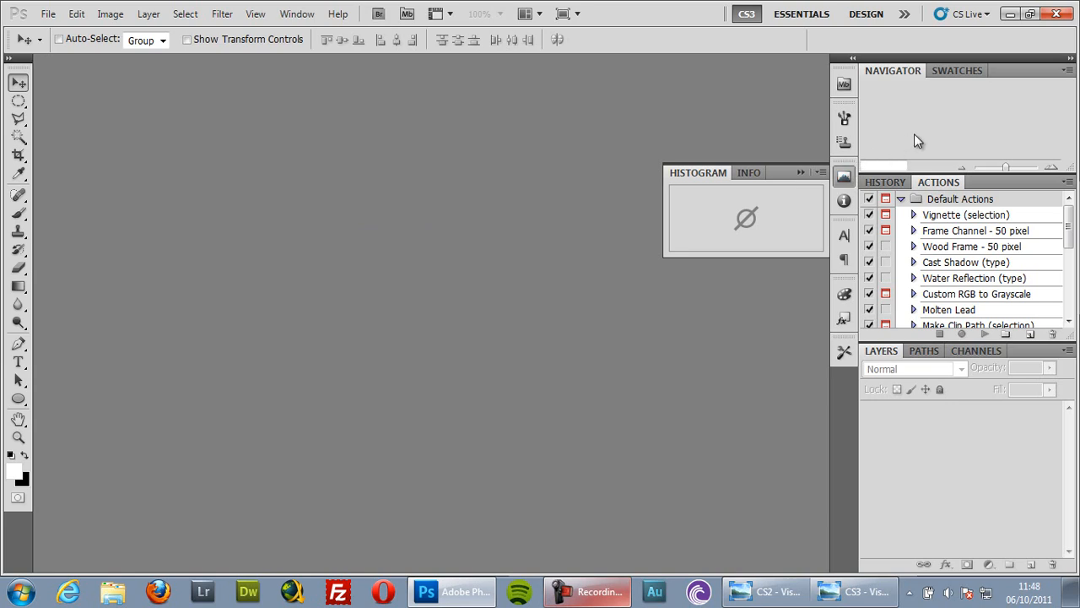
{"action": "left_click", "coordinate": [820, 172]}
{"action": "left_click", "coordinate": [801, 171]}
{"action": "left_click", "coordinate": [801, 171]}
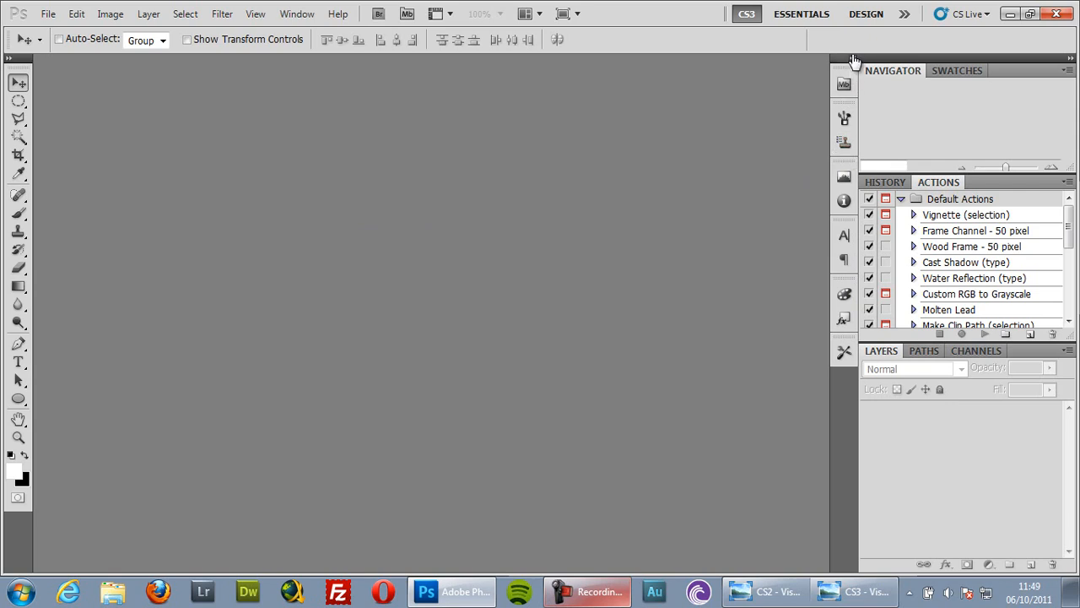
Expand the dock of iconized panels and show the Clone Source settings.
{"action": "left_click", "coordinate": [853, 59]}
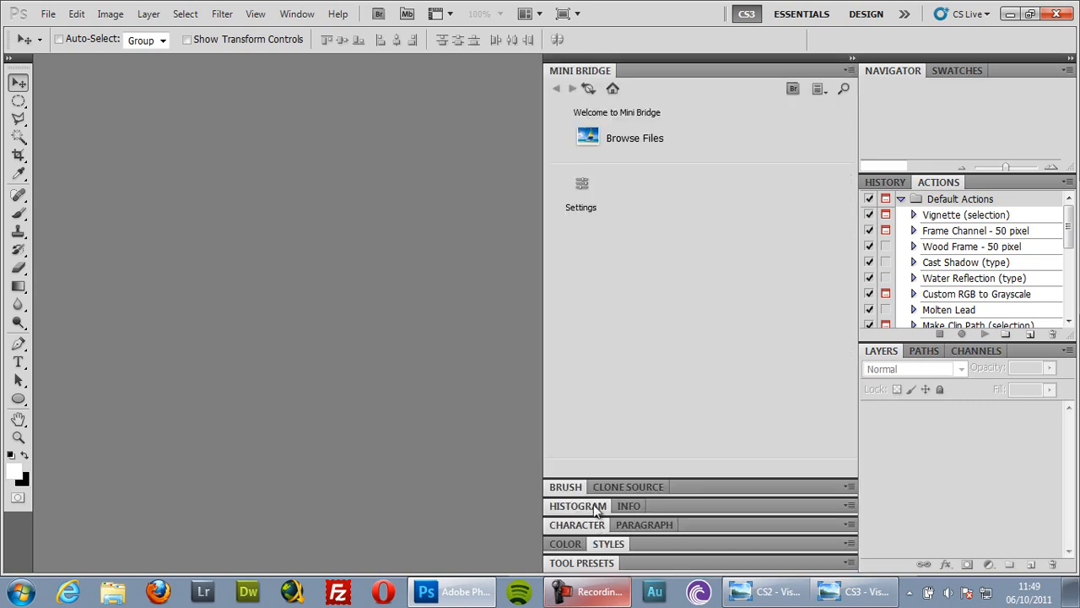
{"action": "left_click", "coordinate": [631, 487]}
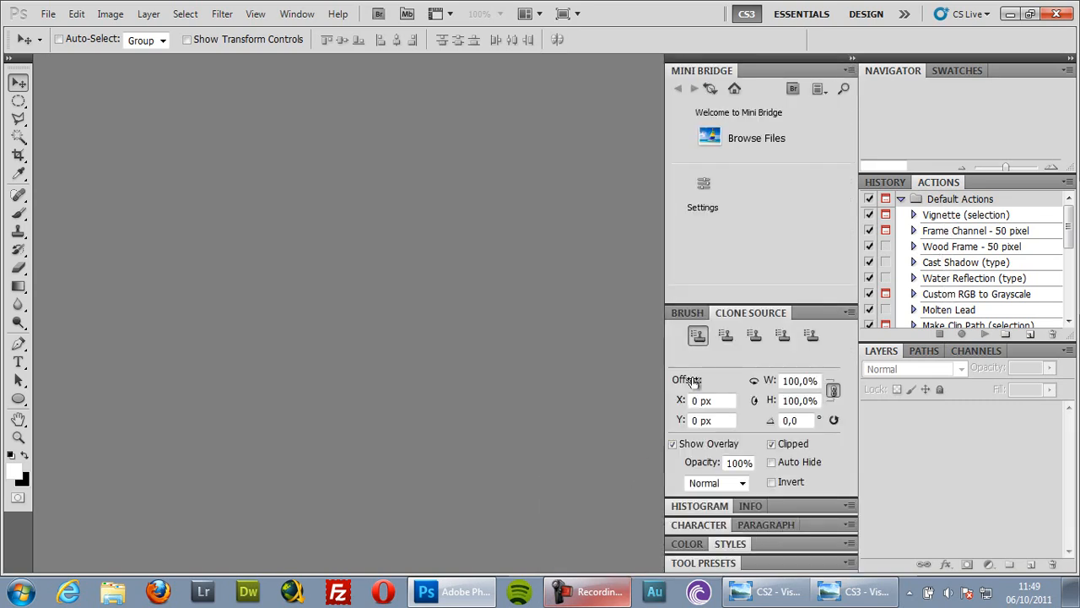
Collapse the expanded dock to icons and dock the Styles panel between the Navigator and History groups.
{"action": "left_click", "coordinate": [852, 61]}
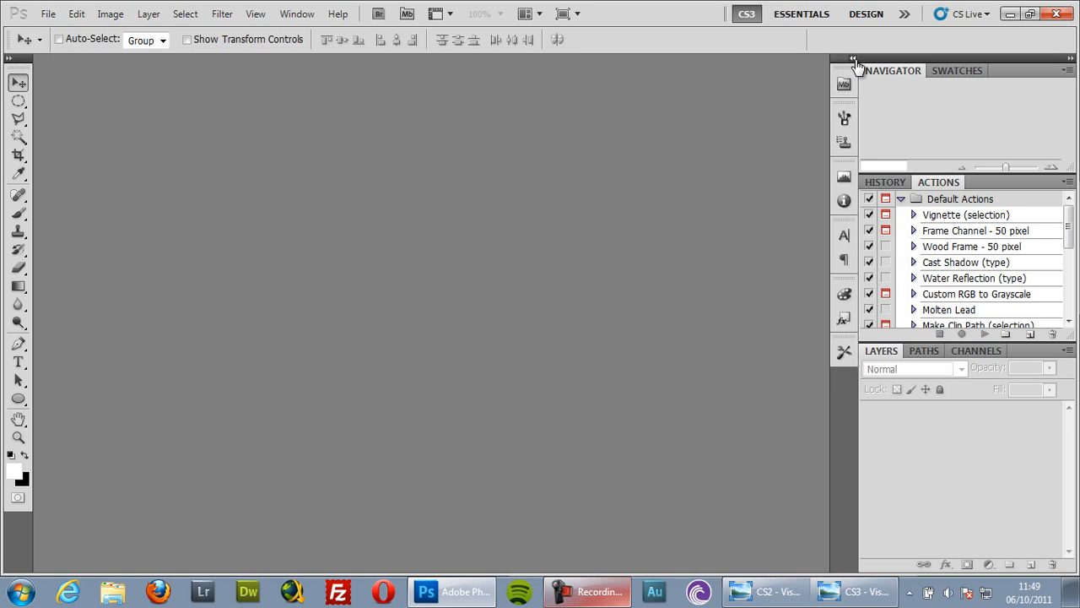
{"action": "left_click", "coordinate": [843, 297]}
{"action": "left_click", "coordinate": [844, 314]}
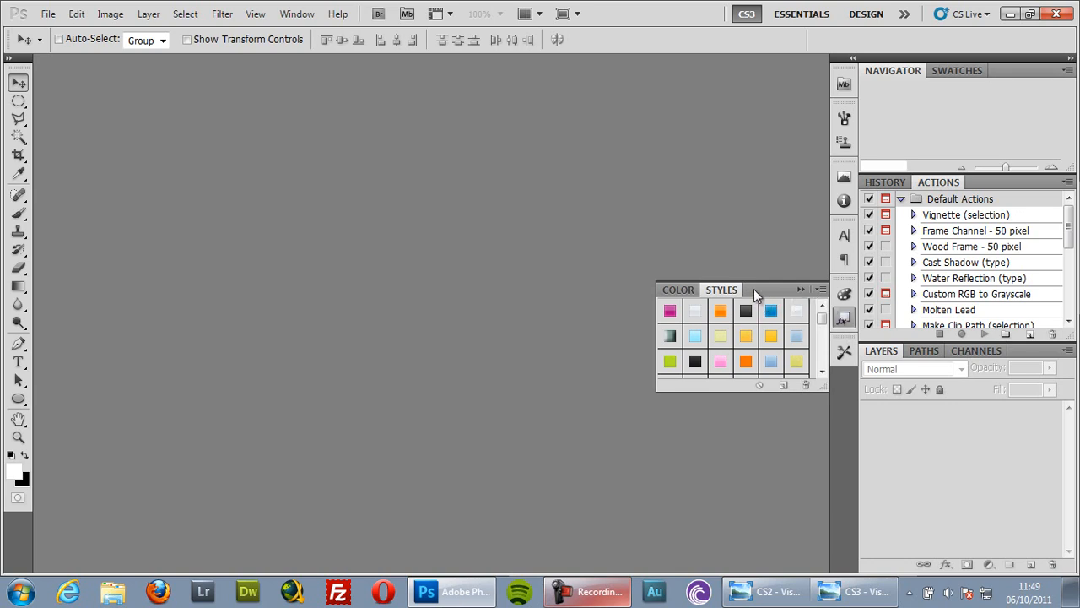
{"action": "left_click_drag", "start_coordinate": [730, 289], "coordinate": [898, 168]}
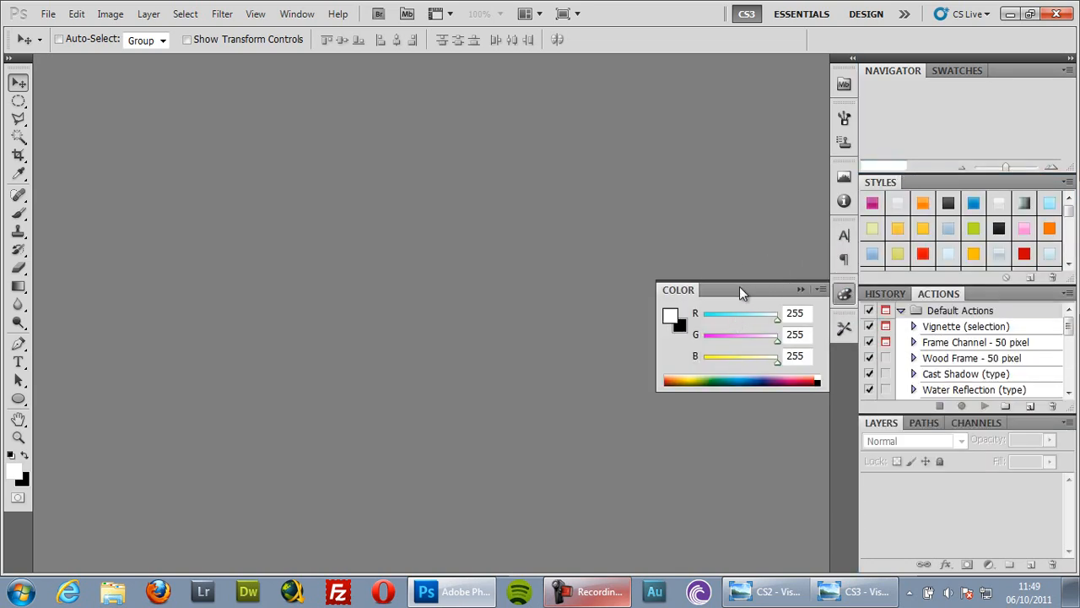
{"action": "left_click", "coordinate": [806, 288]}
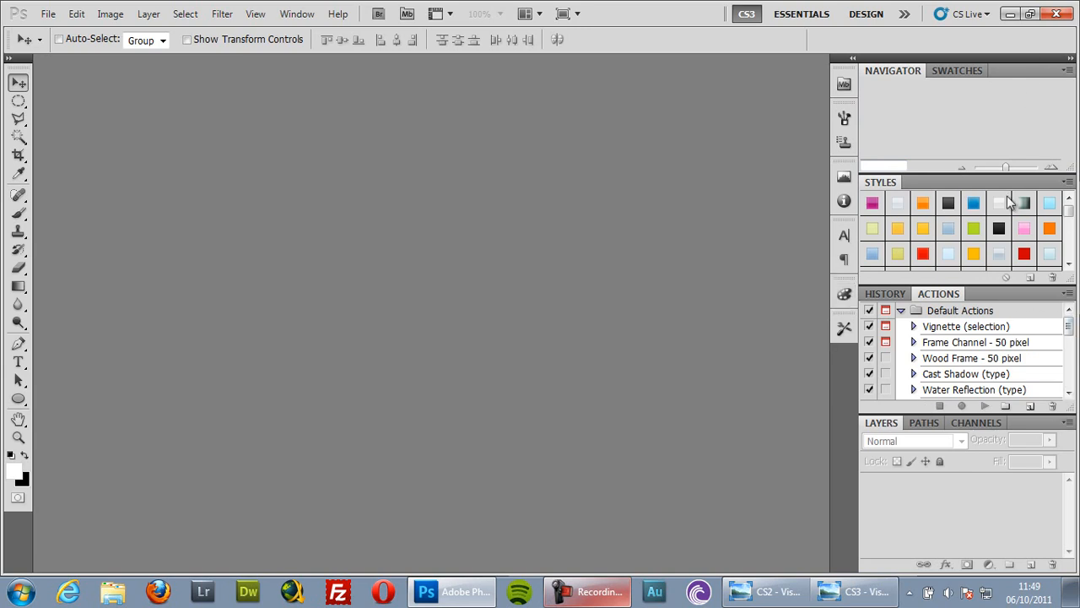
Reset the CS3 workspace to its saved panel layout.
{"action": "left_click", "coordinate": [904, 14]}
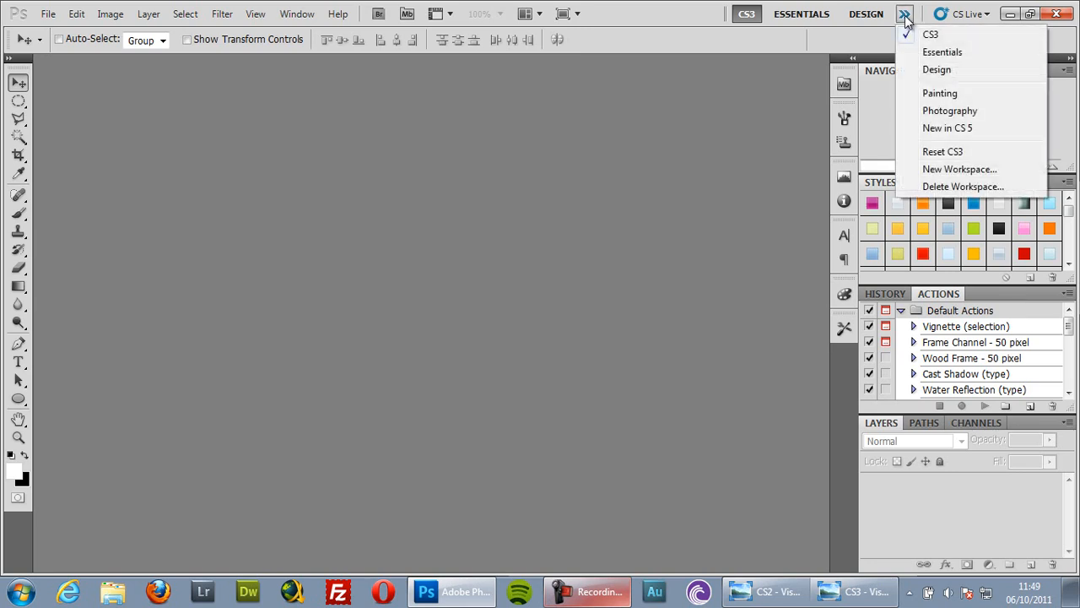
{"action": "left_click", "coordinate": [947, 39]}
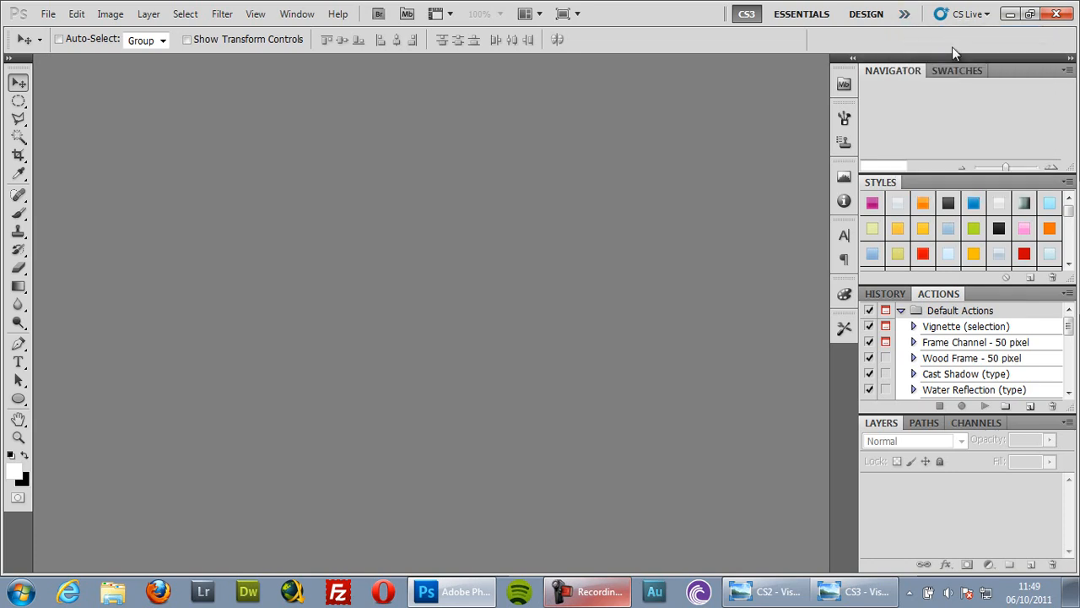
{"action": "left_click", "coordinate": [910, 16]}
{"action": "left_click", "coordinate": [945, 34]}
{"action": "left_click", "coordinate": [906, 15]}
{"action": "left_click", "coordinate": [948, 151]}
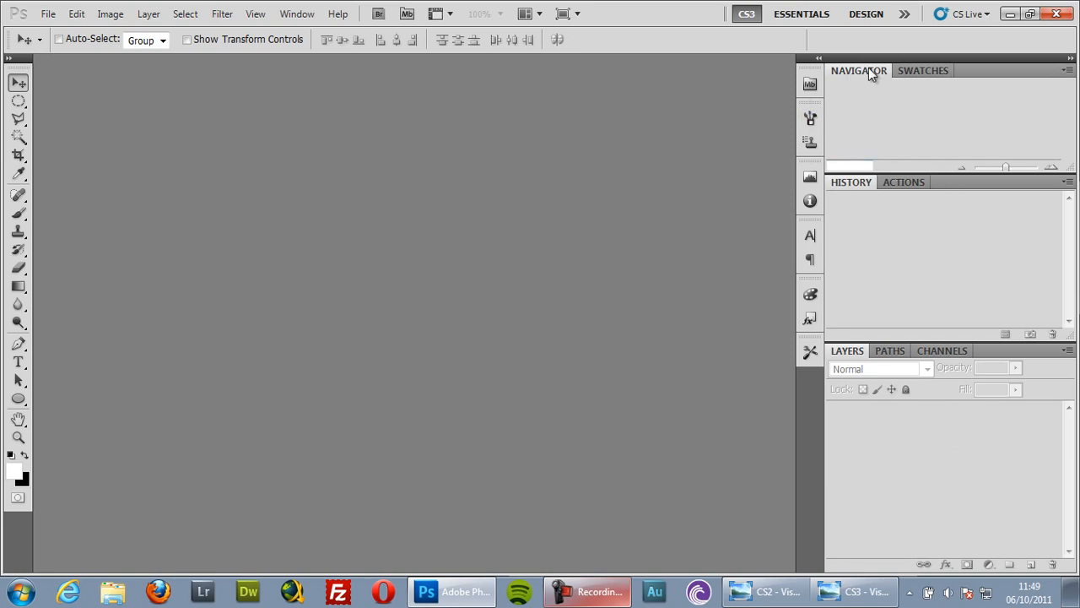
Switch to the Photography workspace and dock the floating Layers group beneath the Histogram group, with Navigator brought to the front above it.
{"action": "left_click", "coordinate": [905, 15]}
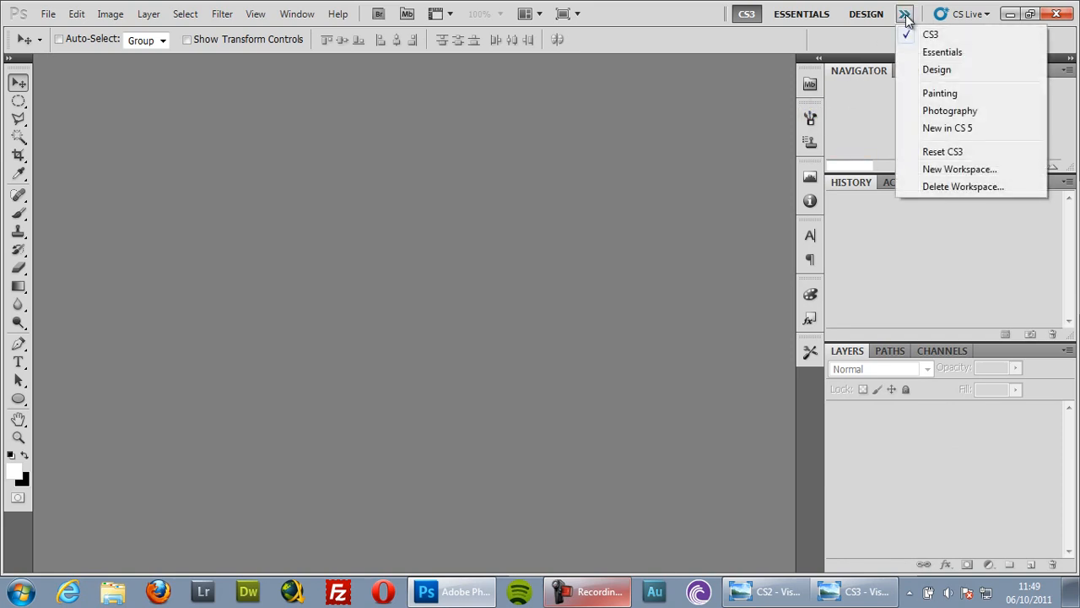
{"action": "left_click", "coordinate": [844, 43]}
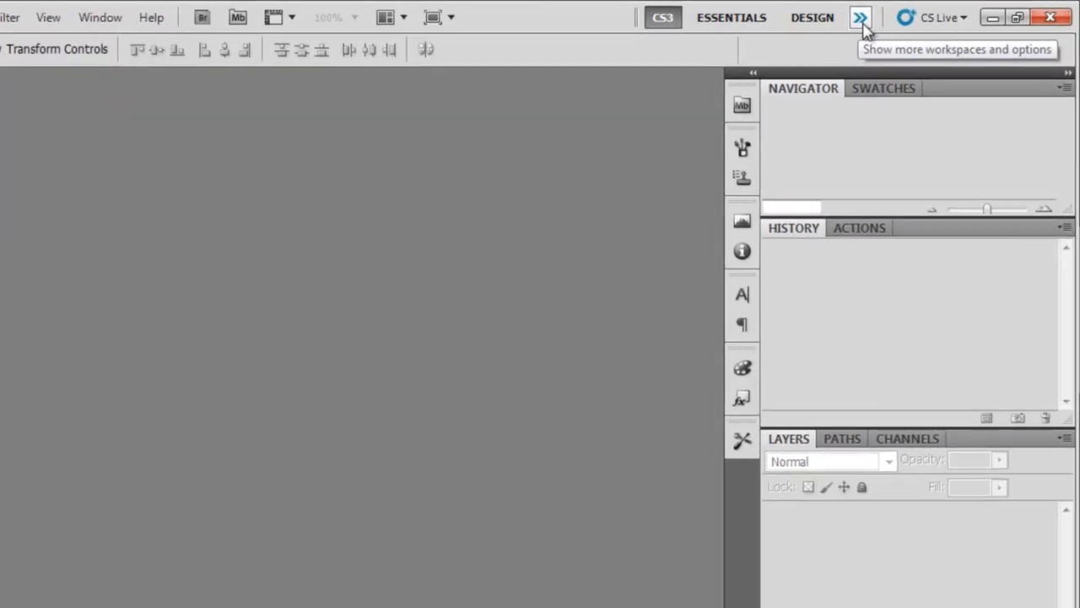
{"action": "left_click", "coordinate": [836, 27]}
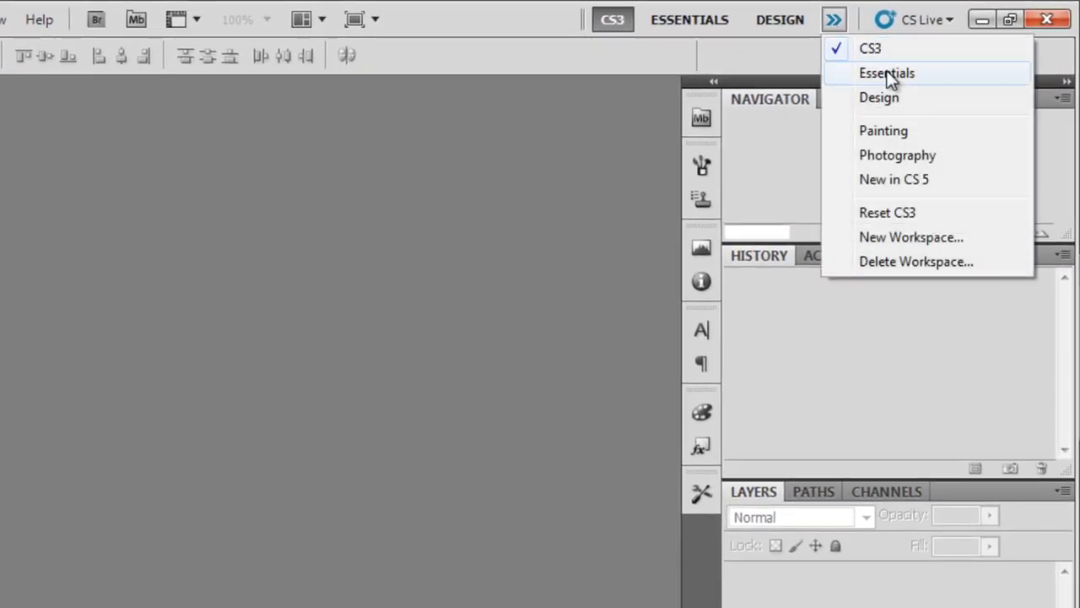
{"action": "left_click", "coordinate": [959, 157]}
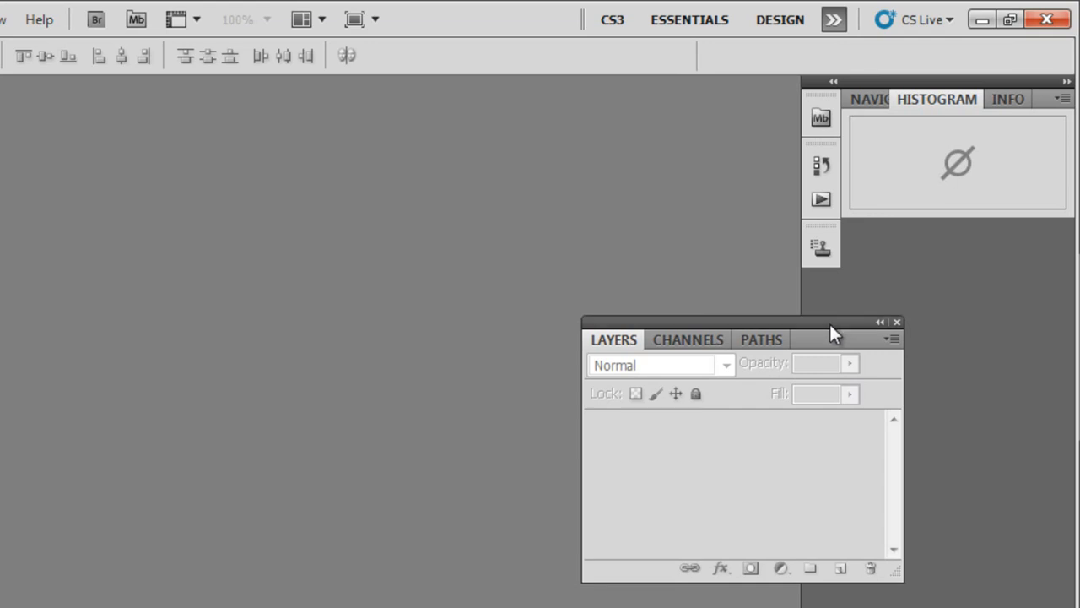
{"action": "left_click_drag", "start_coordinate": [831, 324], "coordinate": [1025, 253]}
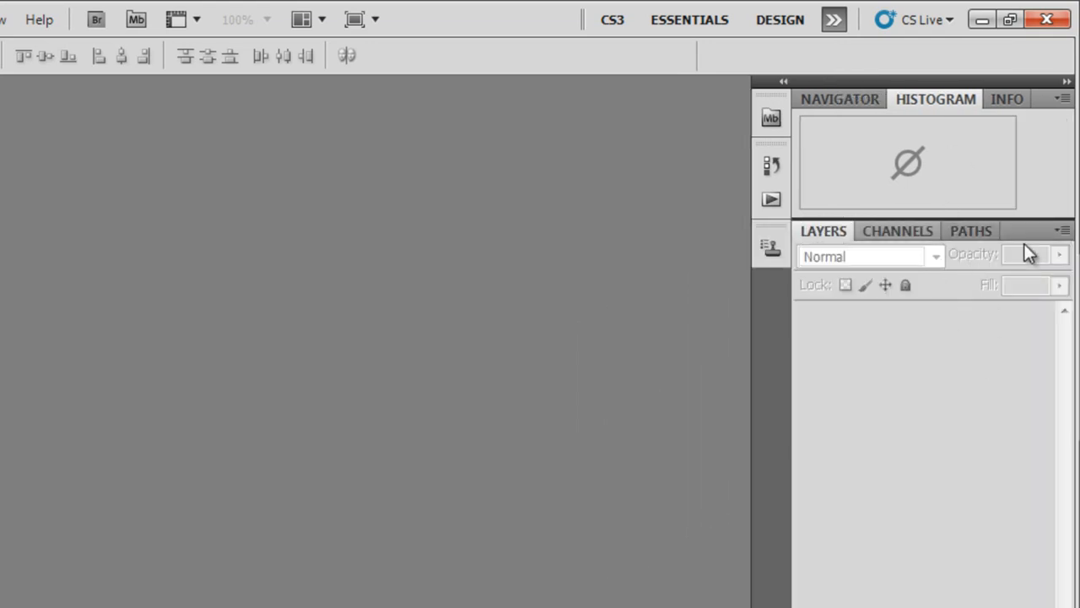
{"action": "left_click", "coordinate": [846, 101]}
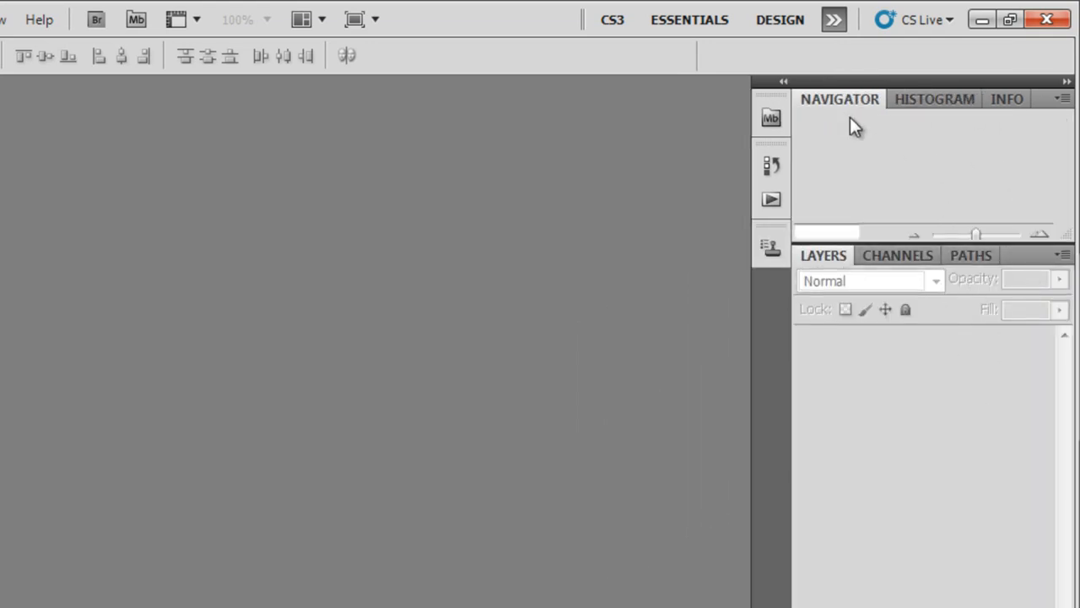
Switch to the Design workspace.
{"action": "left_click", "coordinate": [834, 20]}
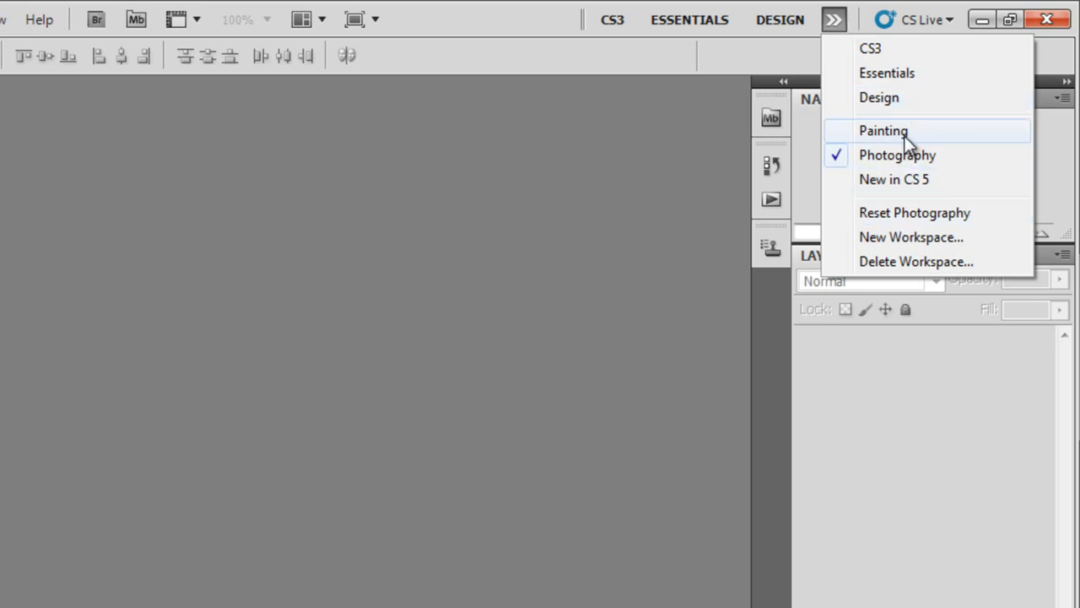
{"action": "left_click", "coordinate": [891, 98]}
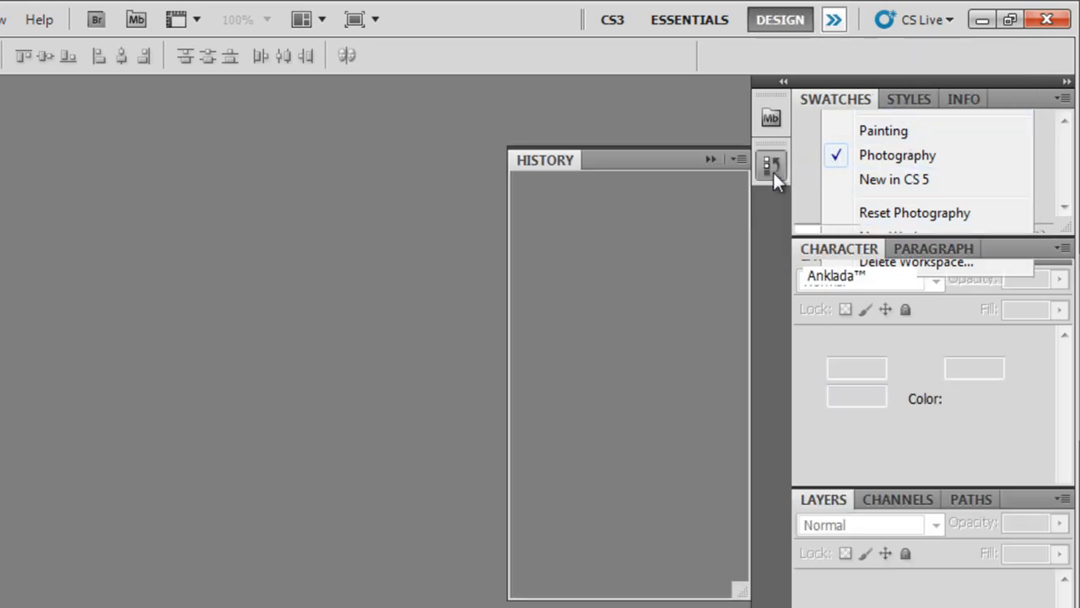
Return to the CS3 workspace and narrow the dock holding the Navigator, History and Layers groups.
{"action": "left_click", "coordinate": [834, 21]}
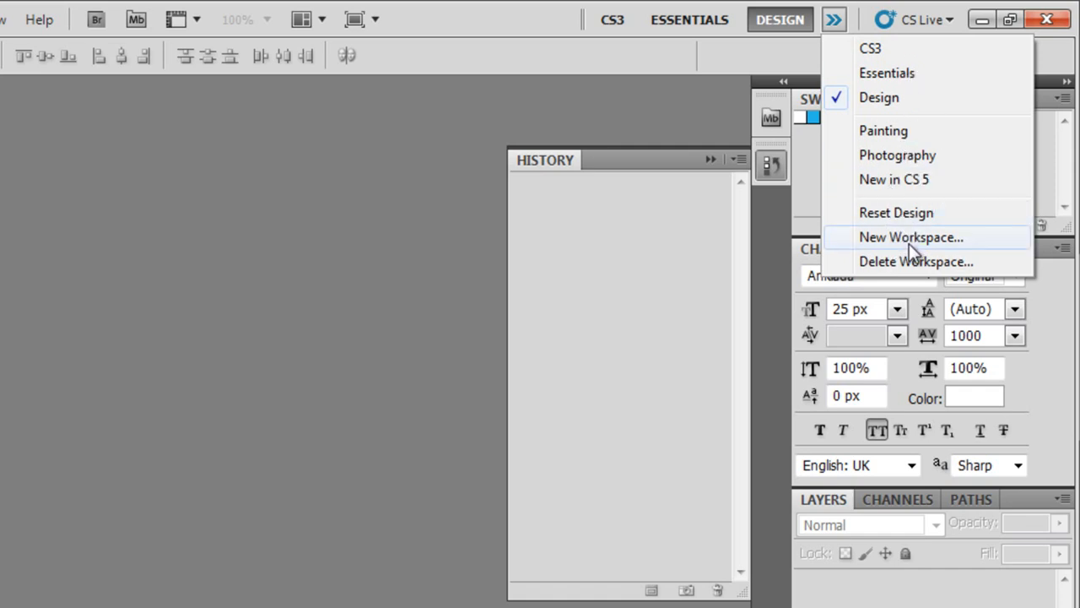
{"action": "left_click", "coordinate": [878, 51]}
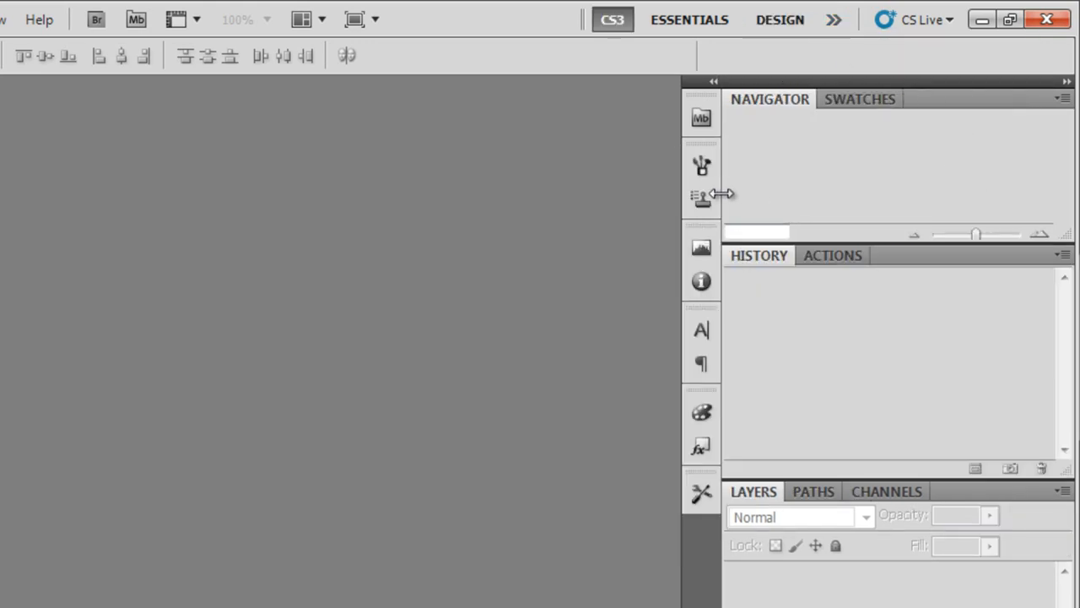
{"action": "left_click_drag", "start_coordinate": [722, 196], "coordinate": [770, 198]}
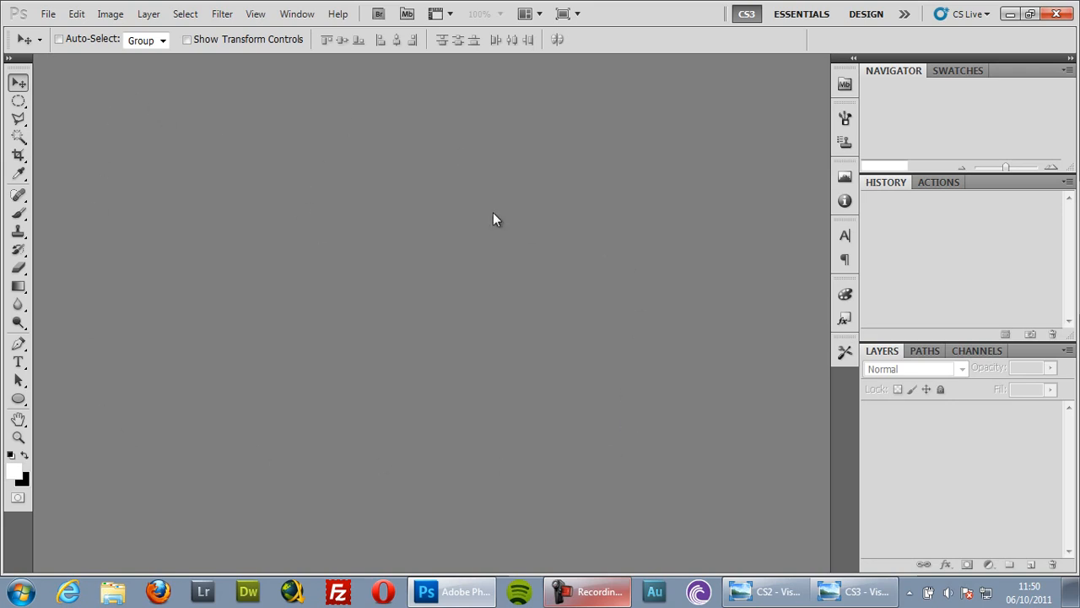
Create two new blank documents, accepting the proposed settings for each.
{"action": "left_click", "coordinate": [48, 14]}
{"action": "left_click", "coordinate": [59, 28]}
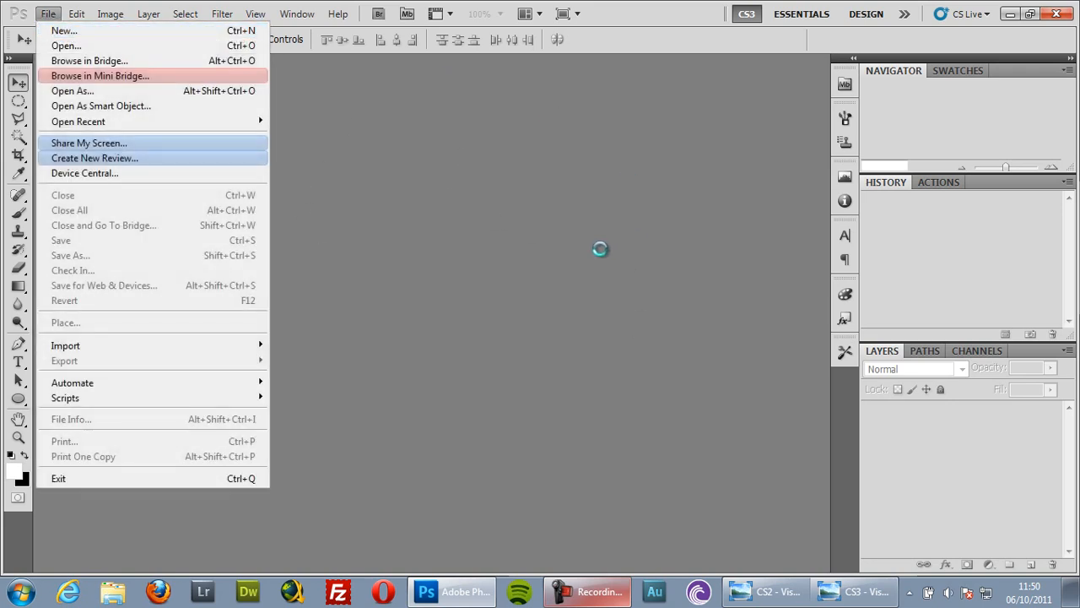
{"action": "left_click", "coordinate": [691, 141]}
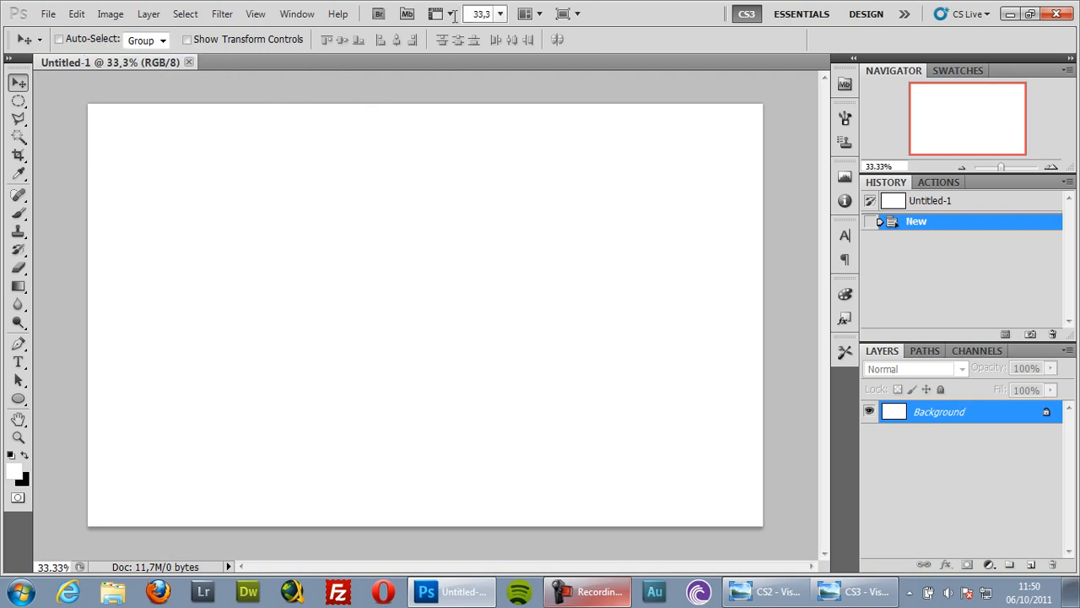
{"action": "left_click", "coordinate": [48, 13]}
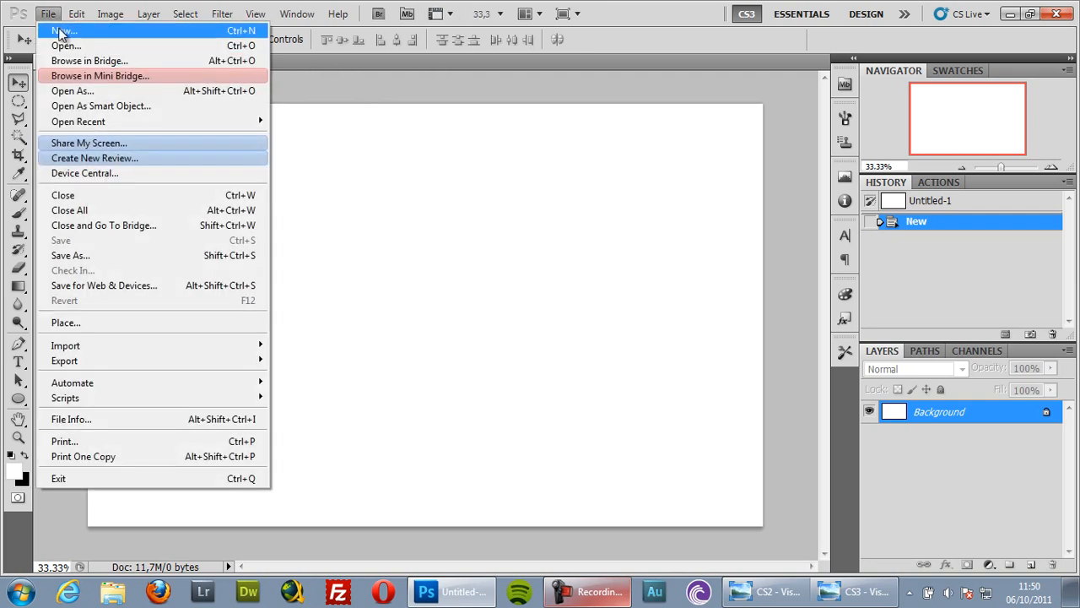
{"action": "left_click", "coordinate": [52, 26]}
{"action": "left_click", "coordinate": [695, 140]}
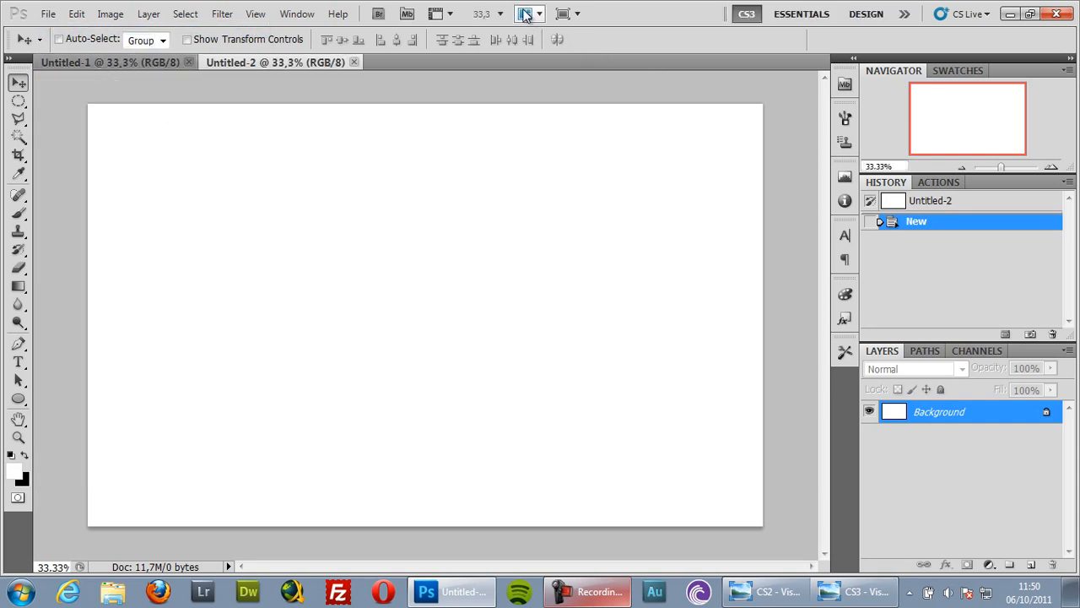
Try the side-by-side and stacked arrangements for the two open documents, ending with both consolidated into tabs.
{"action": "left_click", "coordinate": [538, 15]}
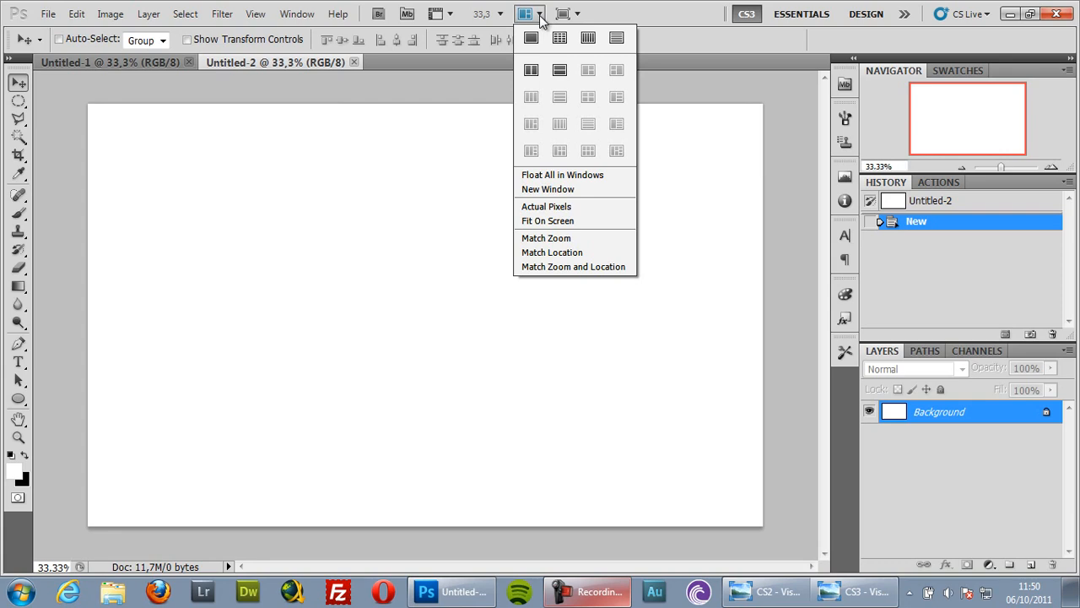
{"action": "left_click", "coordinate": [531, 70]}
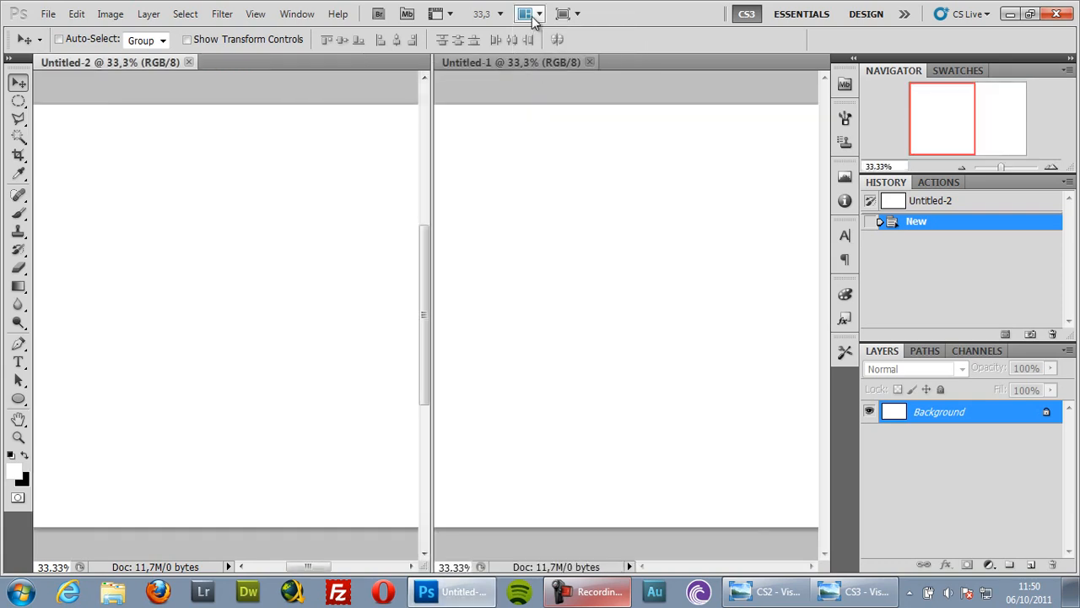
{"action": "left_click", "coordinate": [535, 16]}
{"action": "left_click", "coordinate": [559, 71]}
{"action": "left_click", "coordinate": [541, 13]}
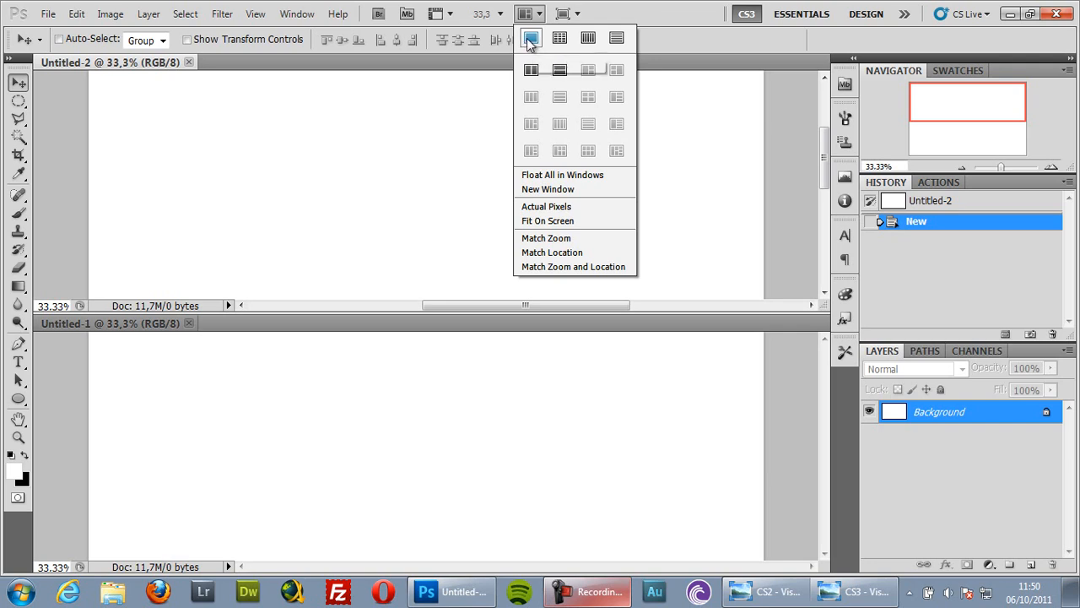
{"action": "left_click", "coordinate": [530, 40]}
Switch back and forth between the two documents and close Untitled-1.
{"action": "left_click", "coordinate": [251, 66]}
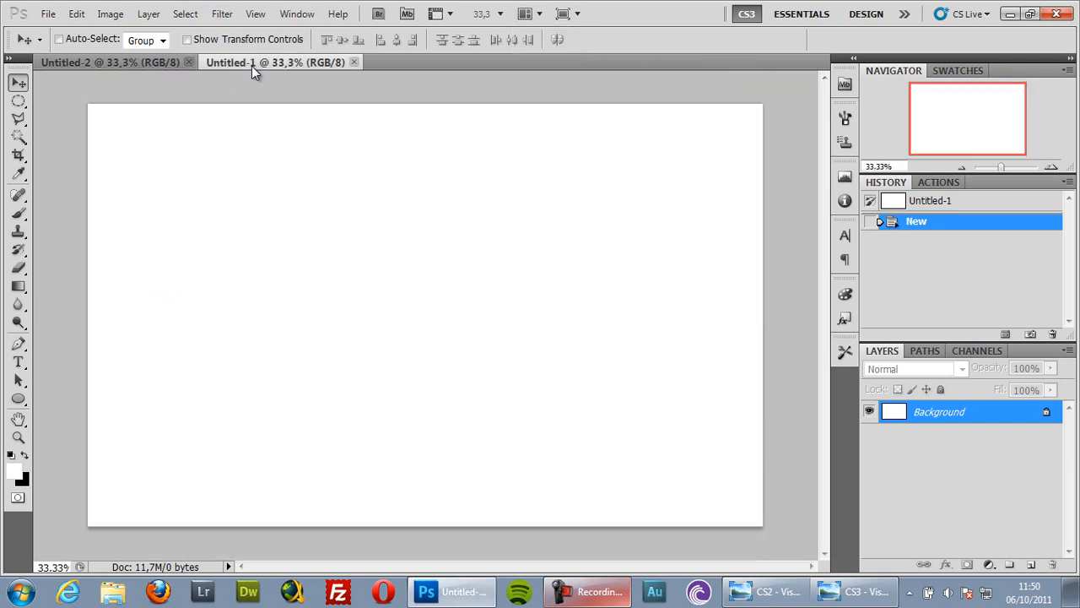
{"action": "left_click", "coordinate": [89, 60]}
{"action": "left_click", "coordinate": [276, 62]}
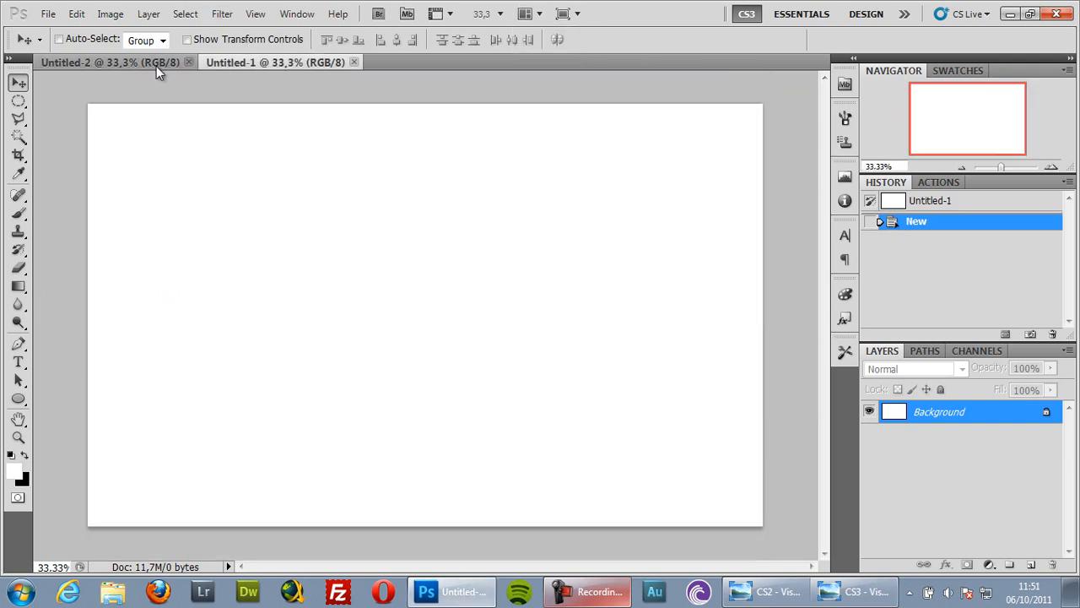
{"action": "left_click", "coordinate": [157, 63]}
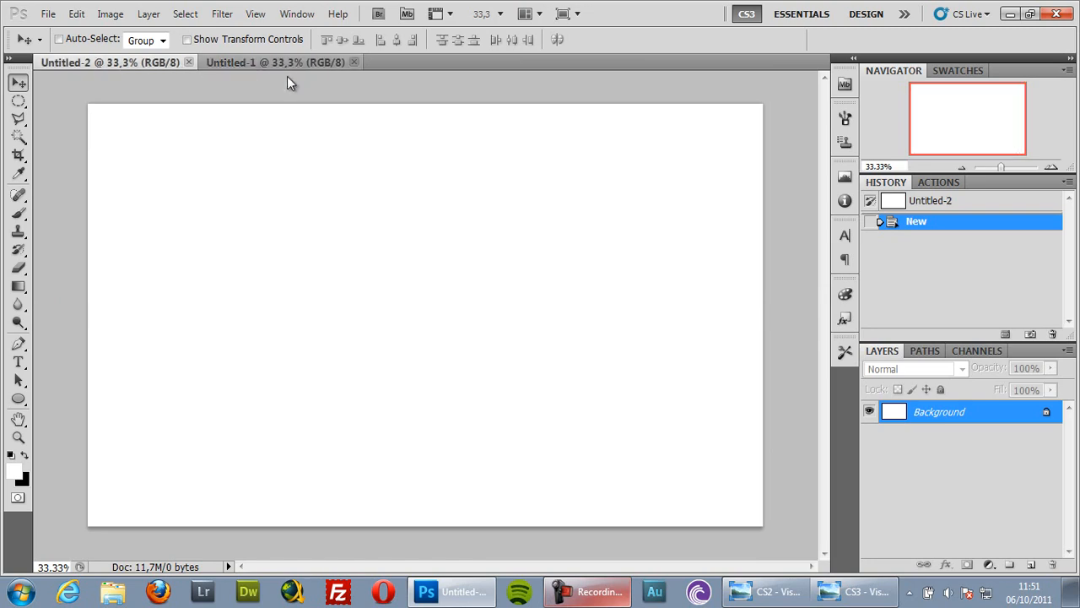
{"action": "left_click", "coordinate": [354, 62]}
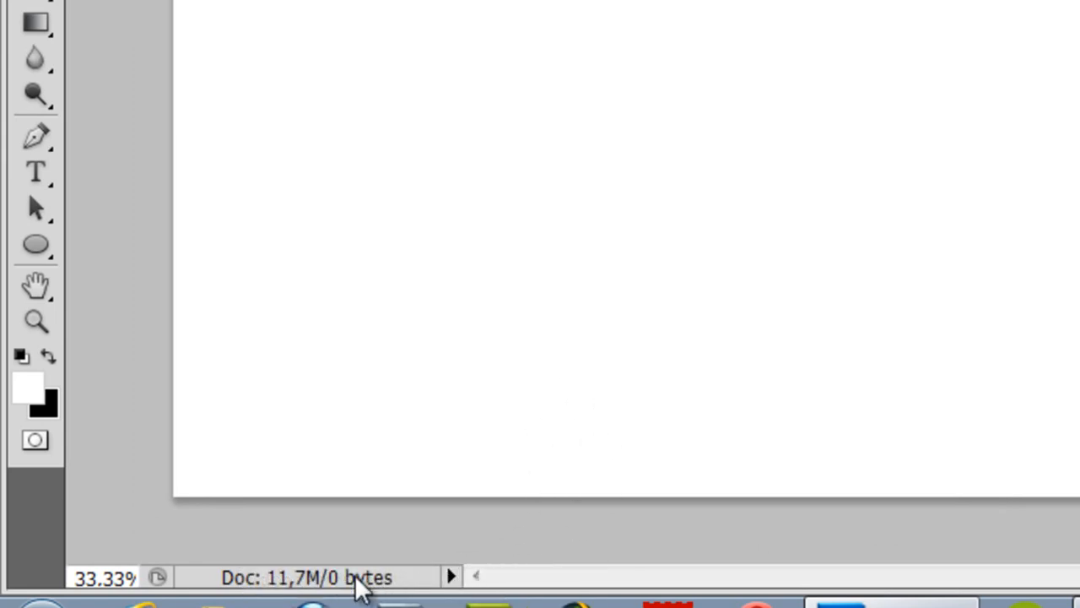
Cycle the document's status information through Timing, 32-bit Exposure and Document Dimensions, ending on Document Sizes.
{"action": "left_click", "coordinate": [453, 577]}
{"action": "left_click", "coordinate": [521, 514]}
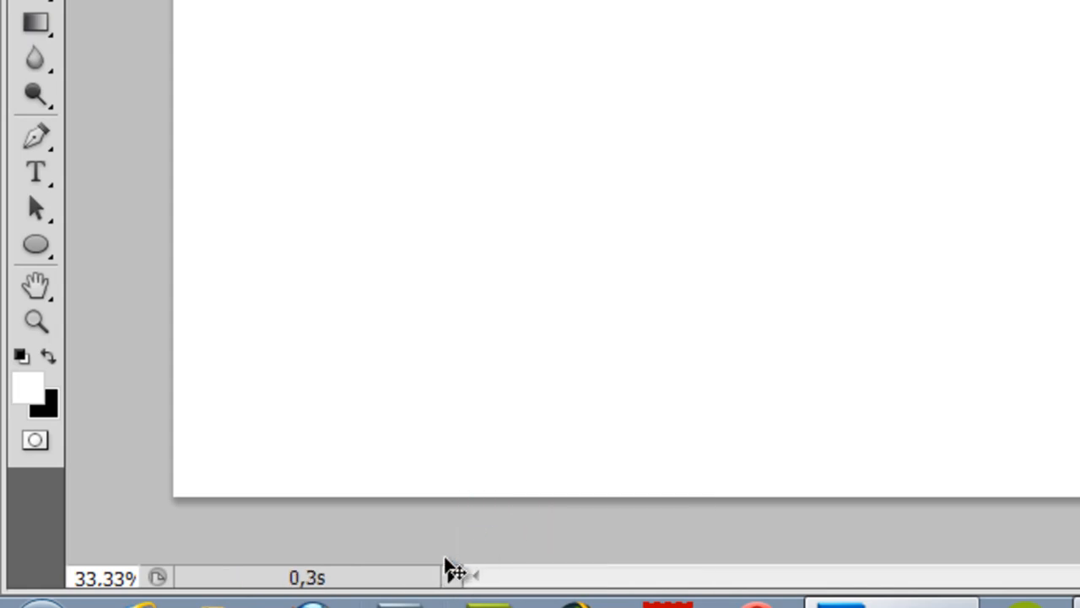
{"action": "left_click", "coordinate": [452, 578]}
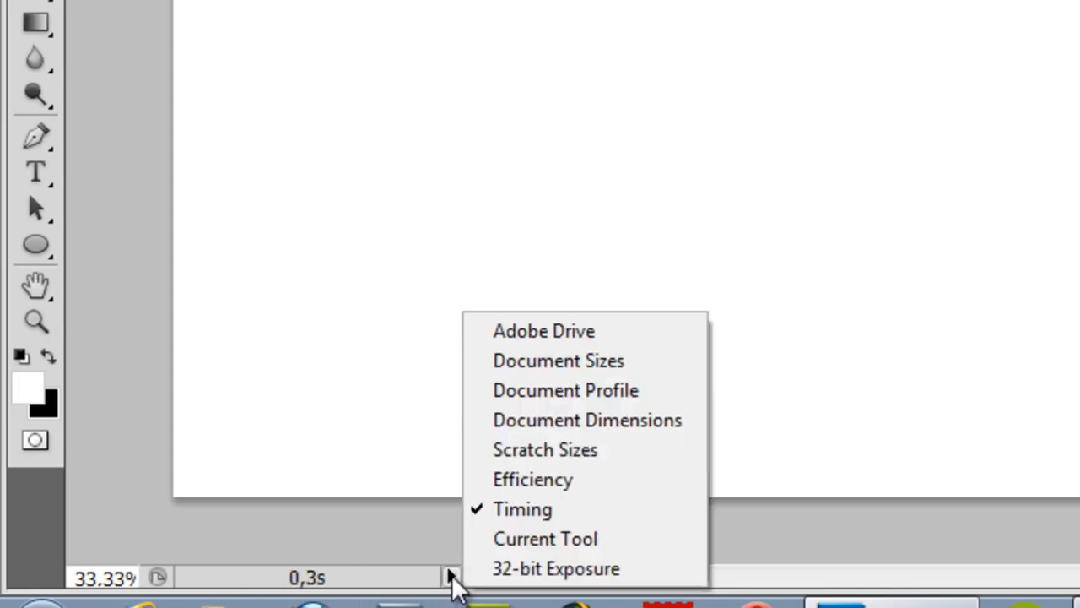
{"action": "left_click", "coordinate": [552, 570]}
{"action": "left_click", "coordinate": [456, 579]}
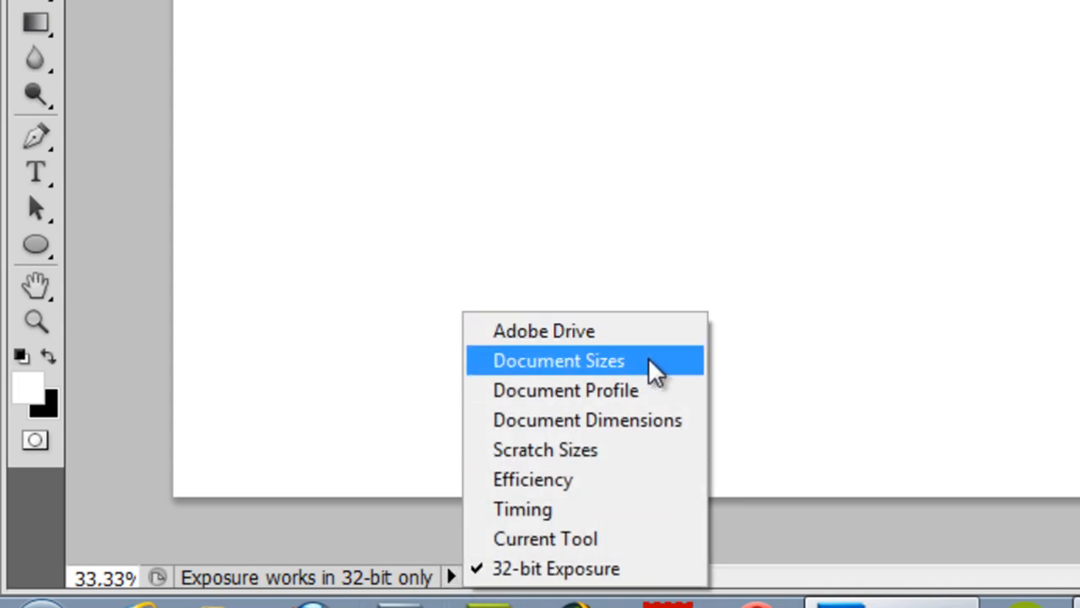
{"action": "left_click", "coordinate": [596, 419]}
{"action": "left_click", "coordinate": [452, 577]}
{"action": "left_click", "coordinate": [598, 362]}
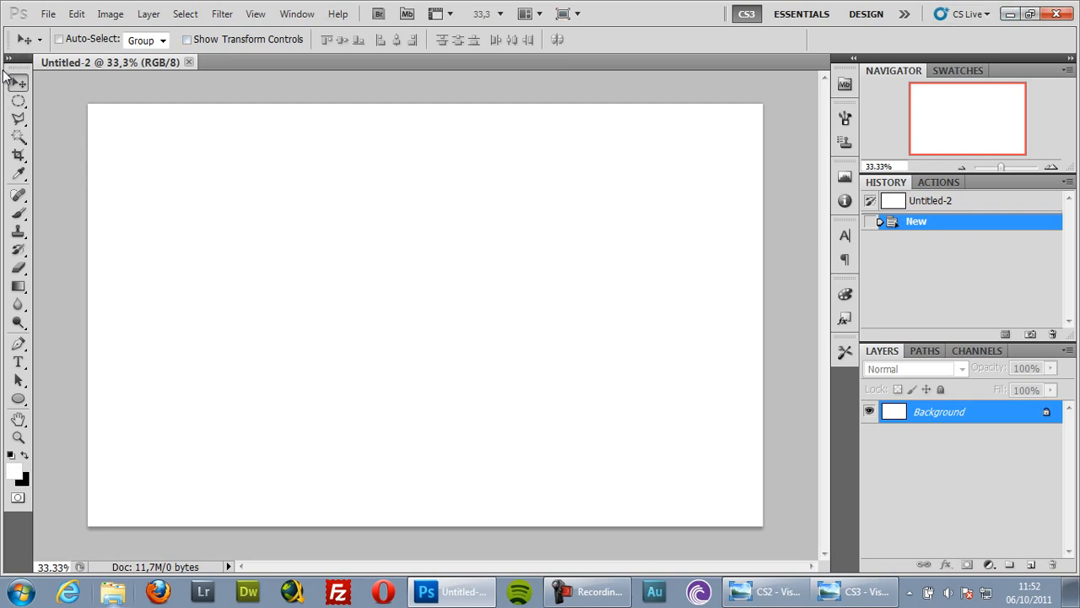
Expand the toolbox and collapse it back to a single column.
{"action": "left_click", "coordinate": [8, 60]}
{"action": "left_click", "coordinate": [9, 61]}
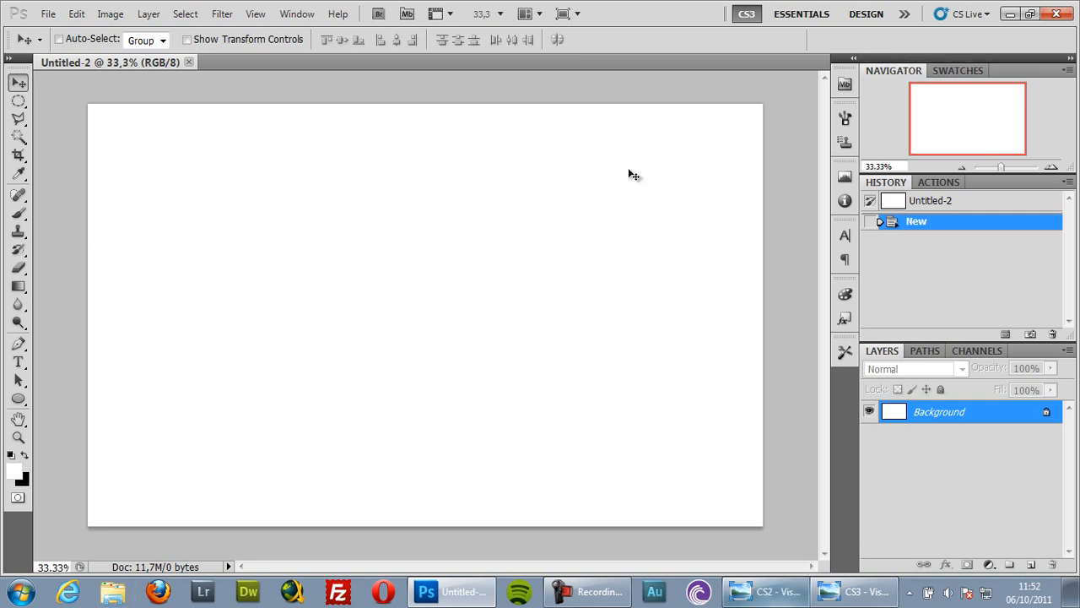
Alternate between the Elliptical Marquee and Move tools to compare their options, ending on the Move tool.
{"action": "key", "text": "m"}
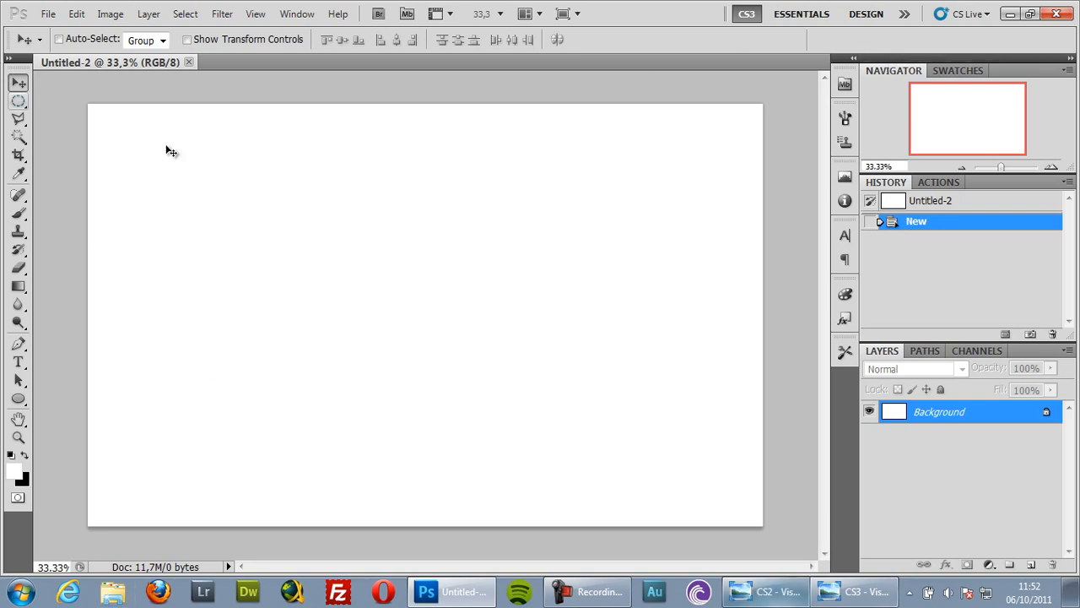
{"action": "left_click", "coordinate": [17, 101]}
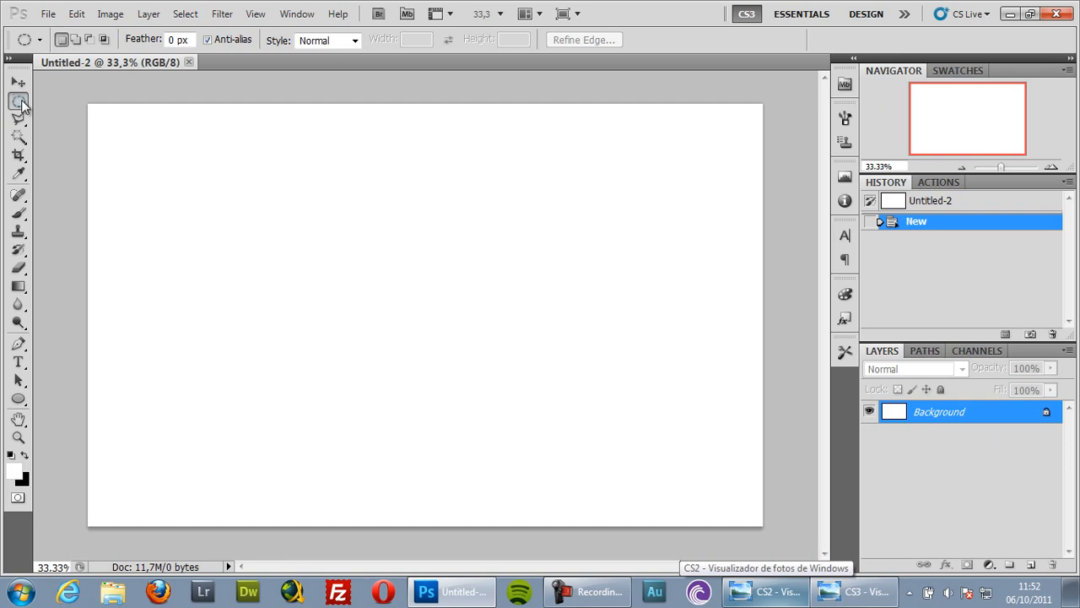
{"action": "right_click", "coordinate": [21, 102]}
{"action": "left_click", "coordinate": [18, 81]}
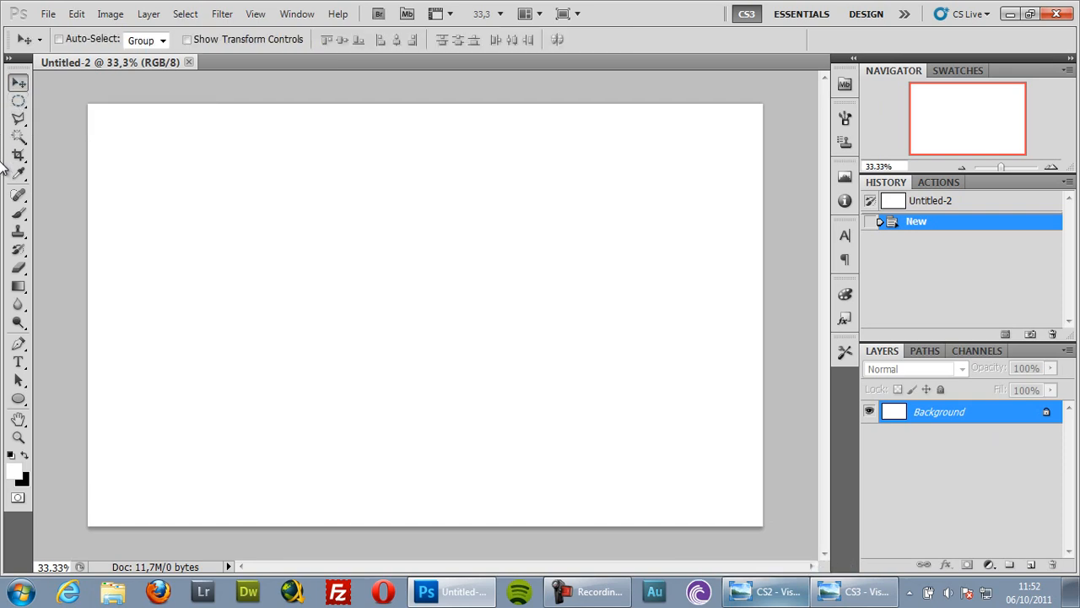
{"action": "left_click", "coordinate": [17, 101]}
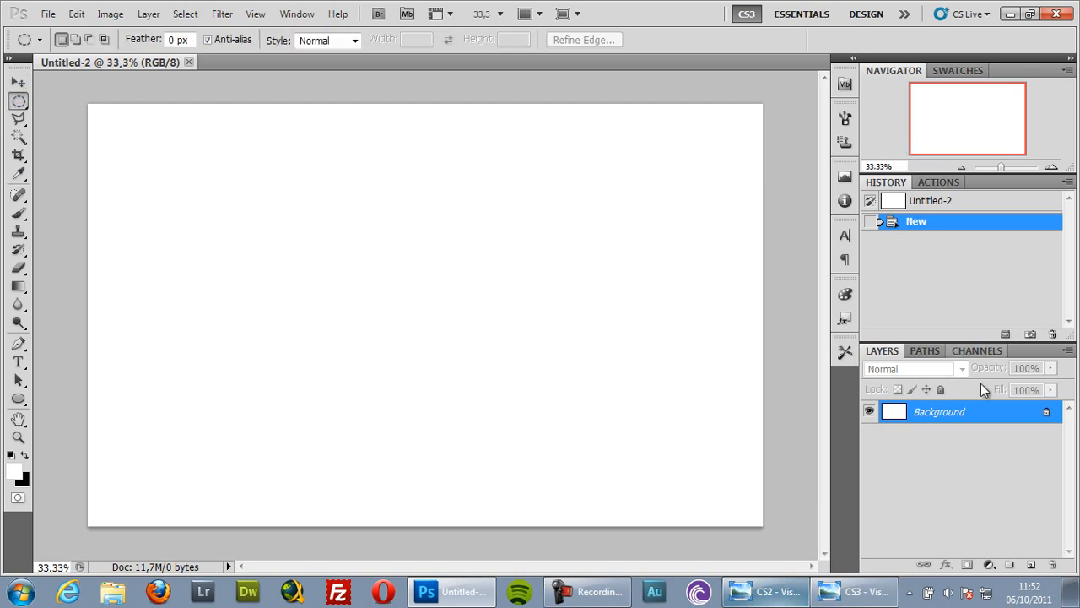
{"action": "left_click", "coordinate": [21, 79]}
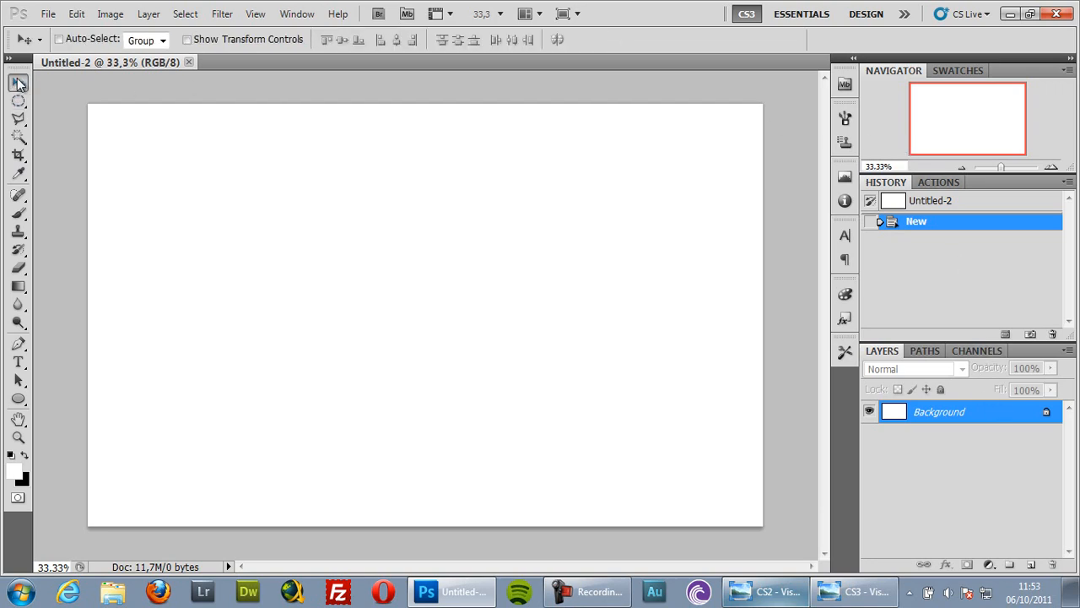